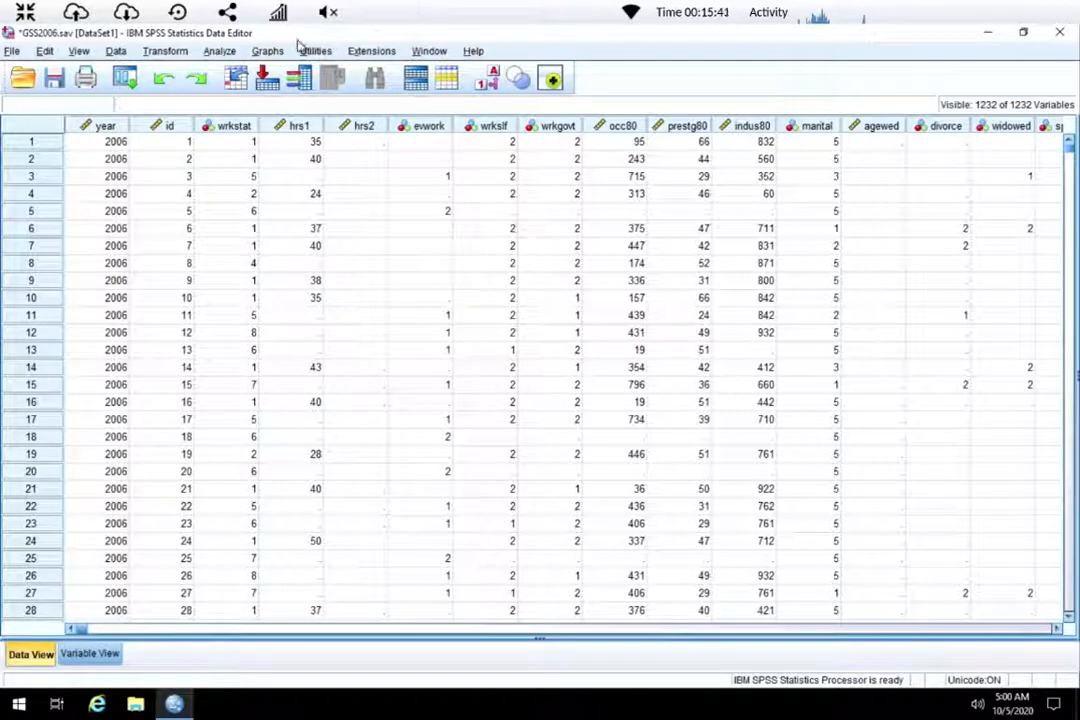
Generate pasted command syntax for a Frequencies analysis of the sibs variable, keeping the frequency table display on.
{"action": "left_click", "coordinate": [222, 52]}
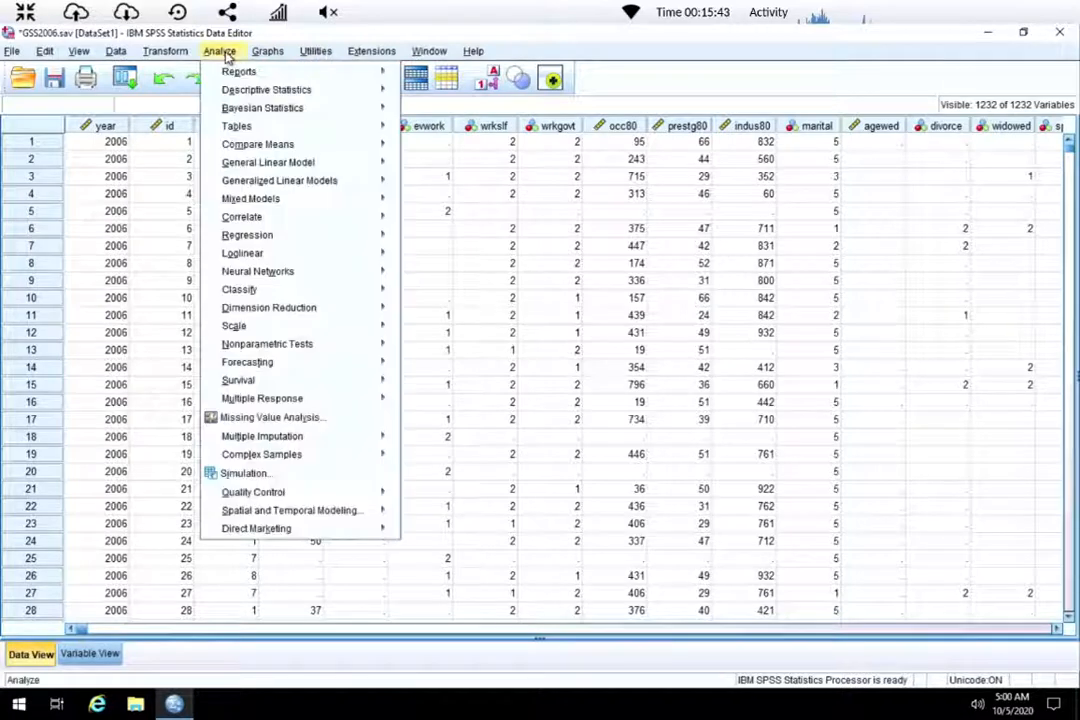
{"action": "left_click", "coordinate": [267, 51]}
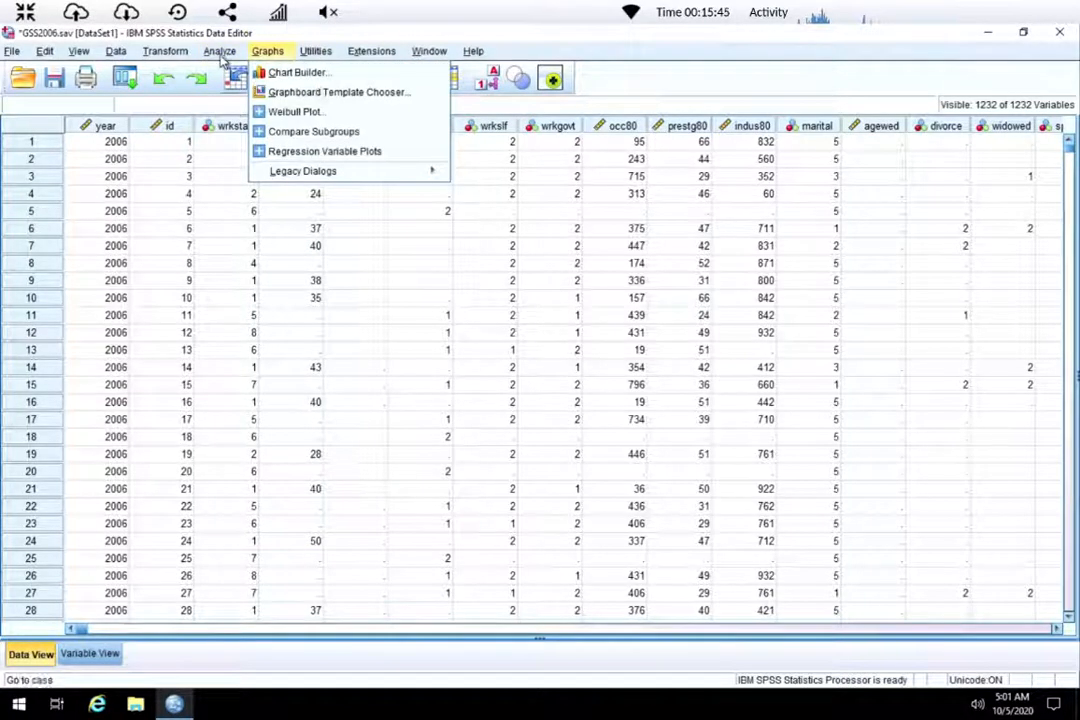
{"action": "left_click", "coordinate": [220, 52]}
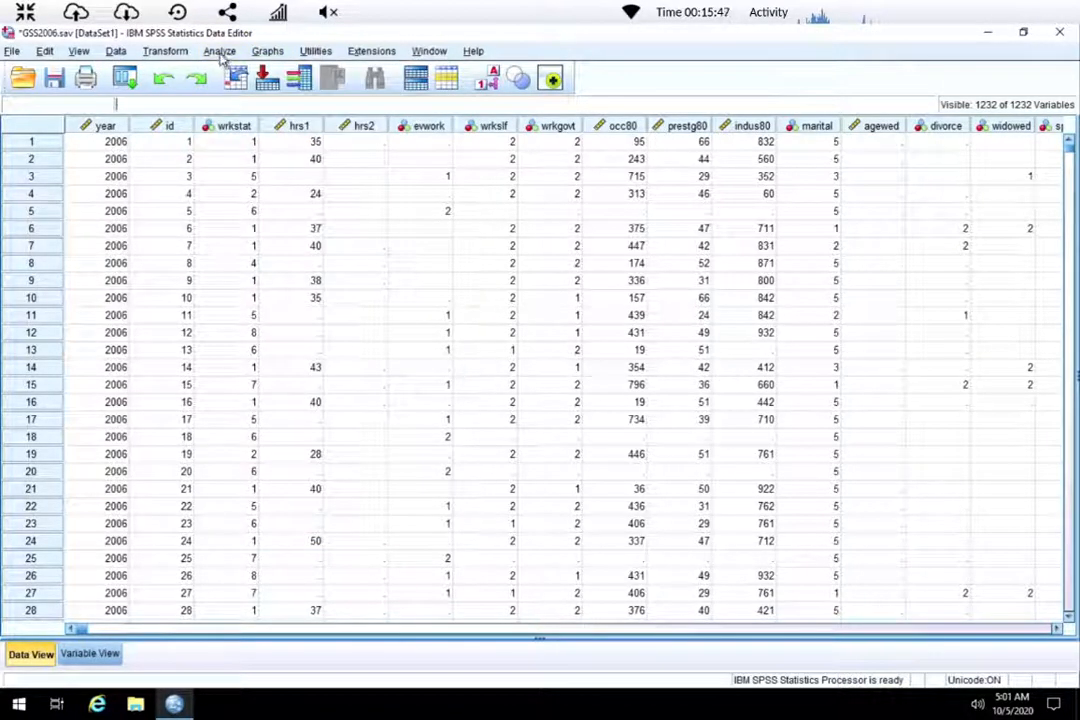
{"action": "left_click", "coordinate": [220, 52]}
{"action": "mouse_move", "coordinate": [265, 90]}
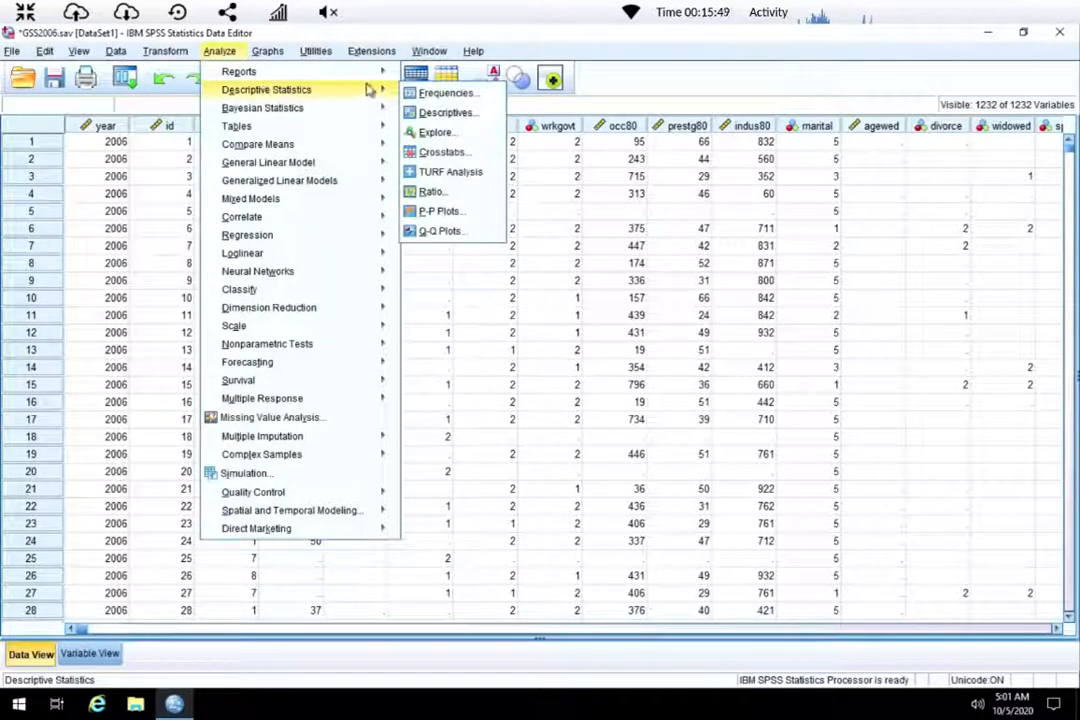
{"action": "left_click", "coordinate": [440, 92]}
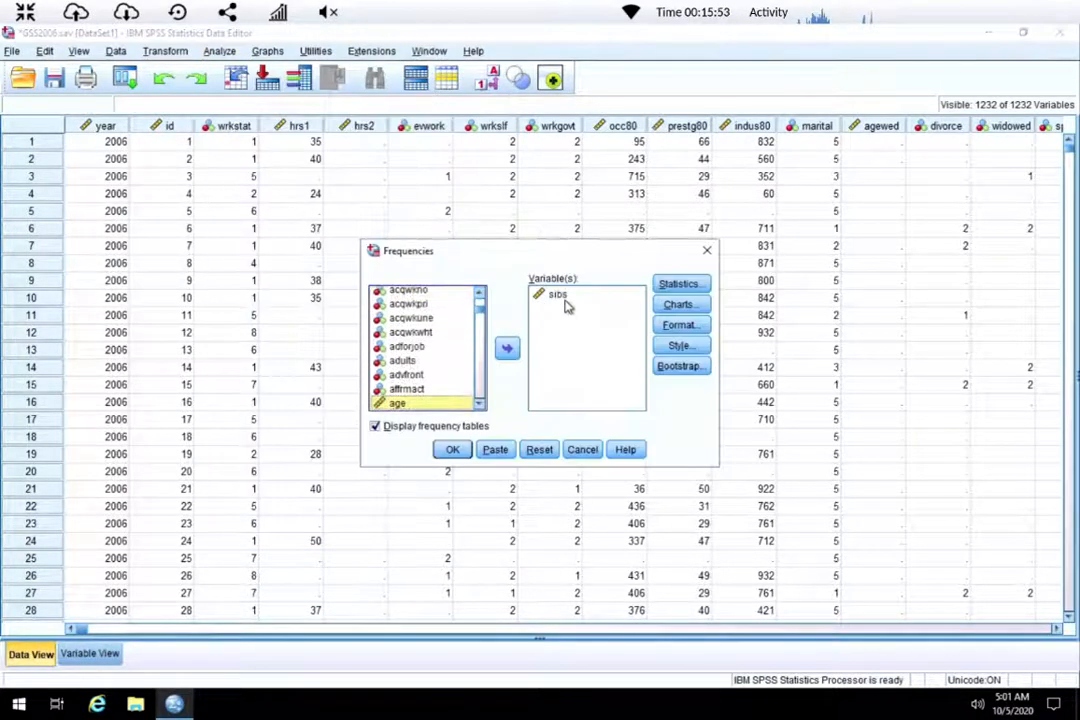
{"action": "left_click", "coordinate": [560, 295]}
{"action": "left_click", "coordinate": [495, 449]}
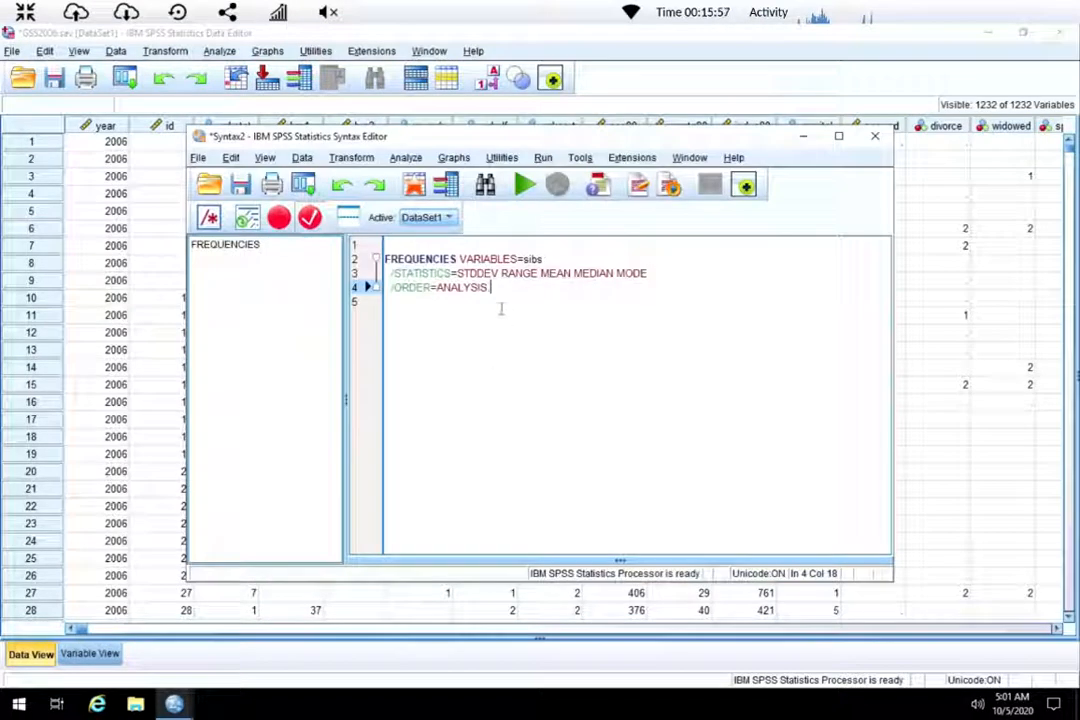
Run the whole FREQUENCIES command for sibs and review its statistics and frequency table down to the totals.
{"action": "left_click_drag", "start_coordinate": [491, 288], "coordinate": [384, 258]}
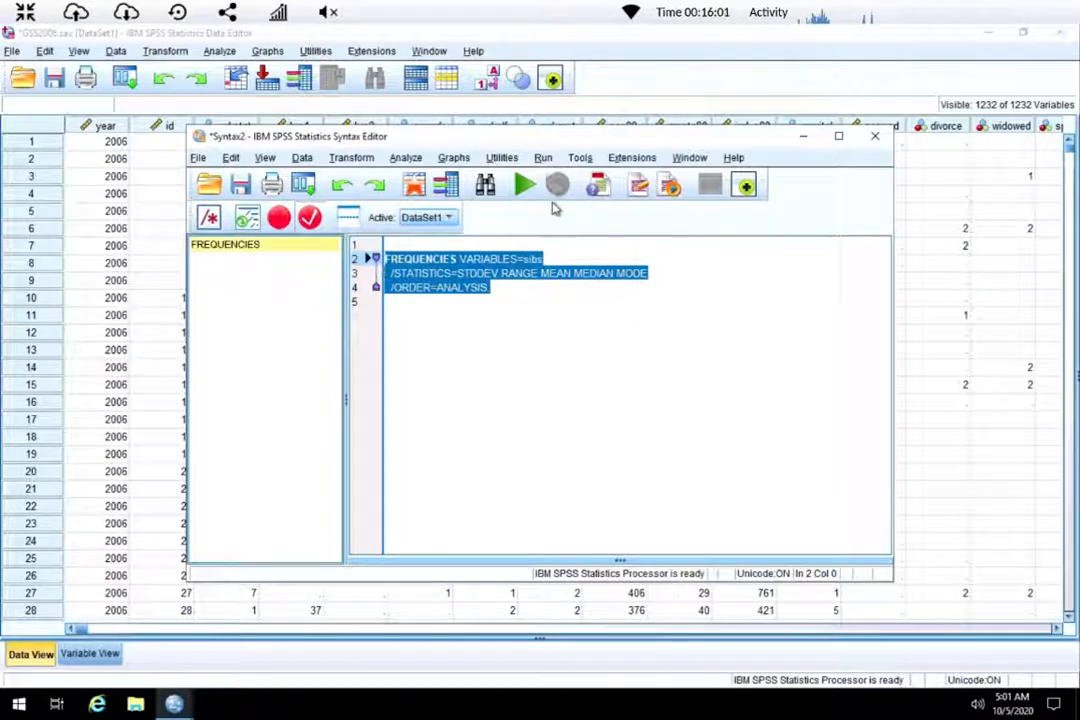
{"action": "left_click", "coordinate": [524, 187]}
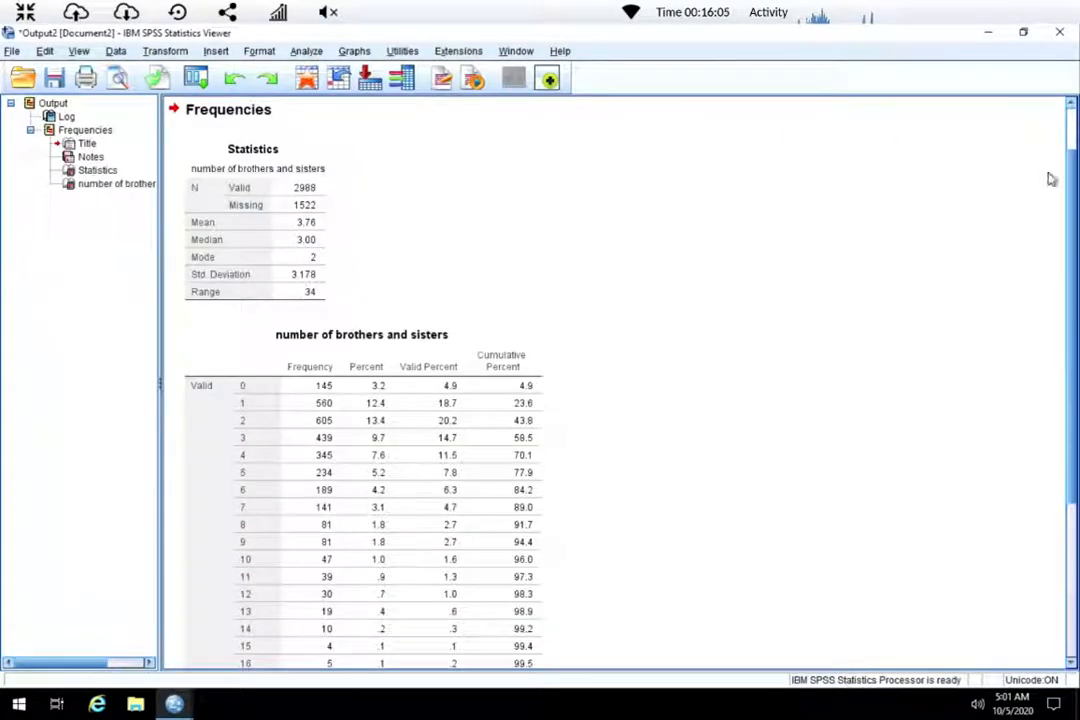
{"action": "scroll", "coordinate": [1073, 252], "scroll_direction": "down", "scroll_amount": 1}
{"action": "scroll", "coordinate": [1073, 252], "scroll_direction": "down", "scroll_amount": 8}
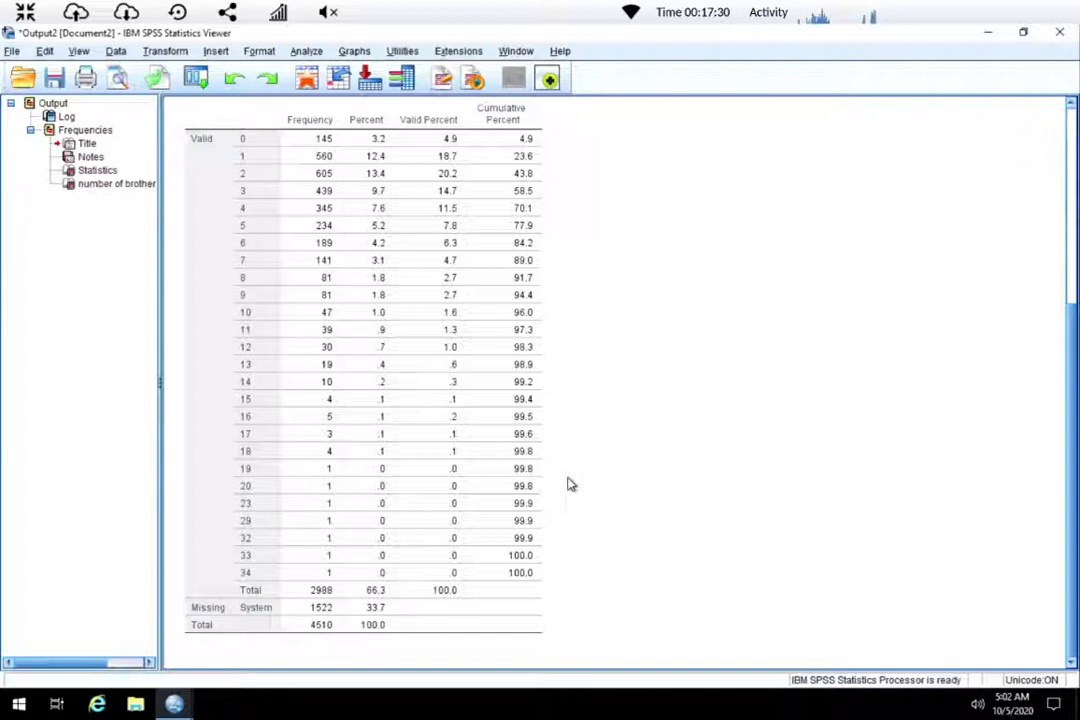
Start a recode into different variables with sibs as the input variable.
{"action": "left_click", "coordinate": [166, 51]}
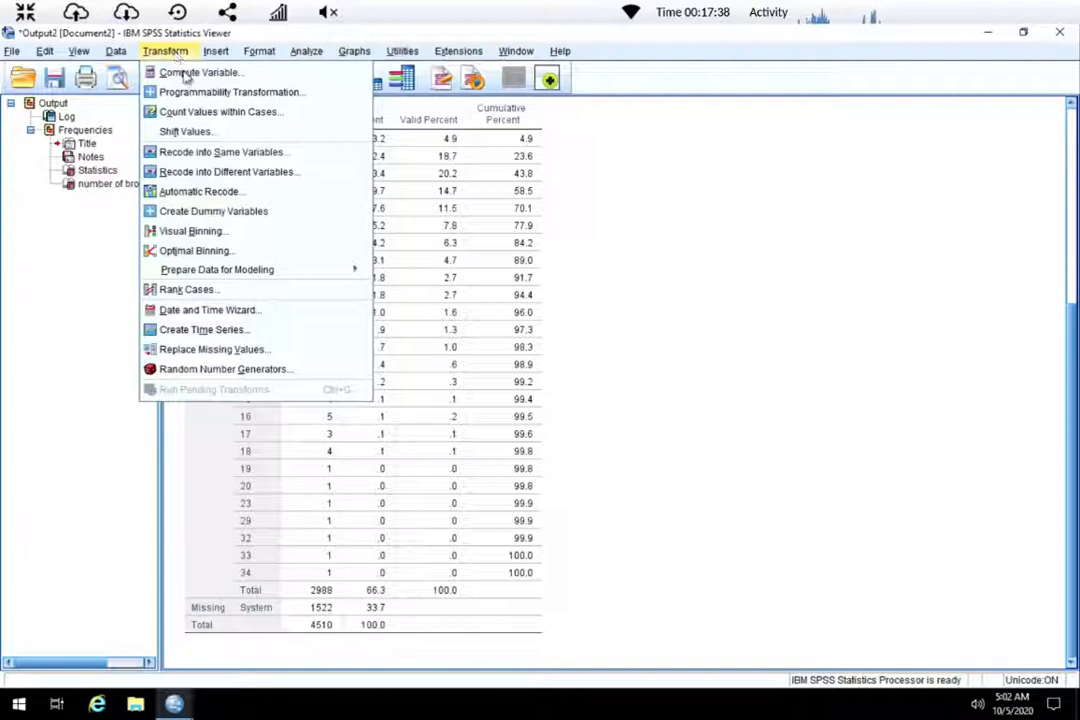
{"action": "left_click", "coordinate": [250, 176]}
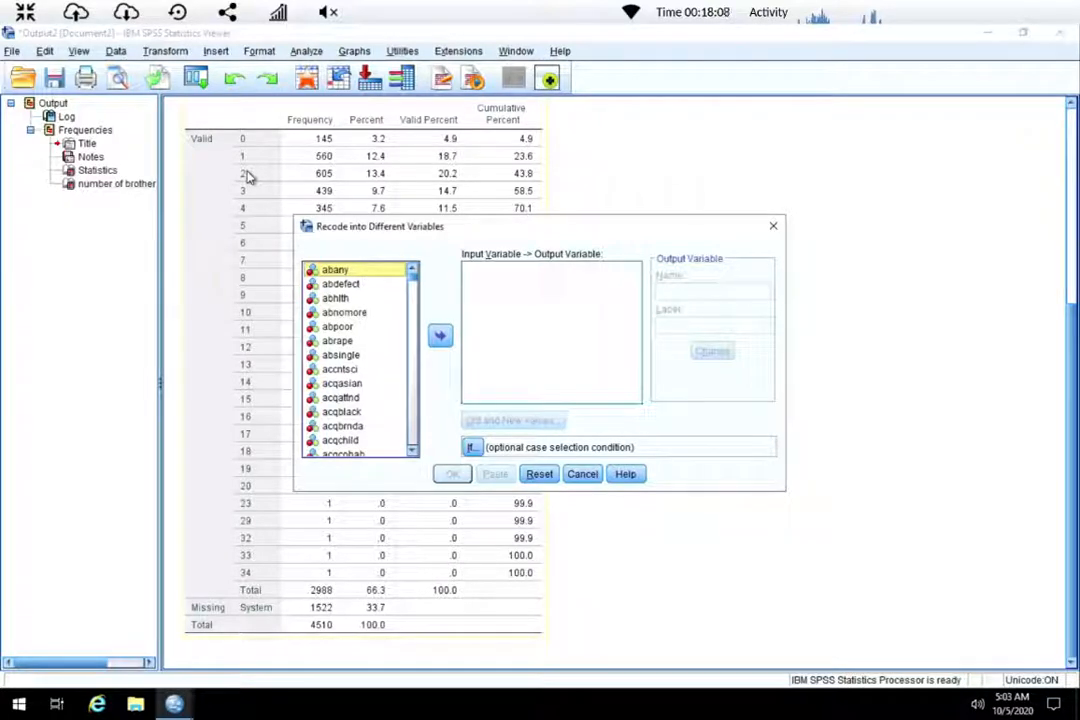
{"action": "type", "text": "si"}
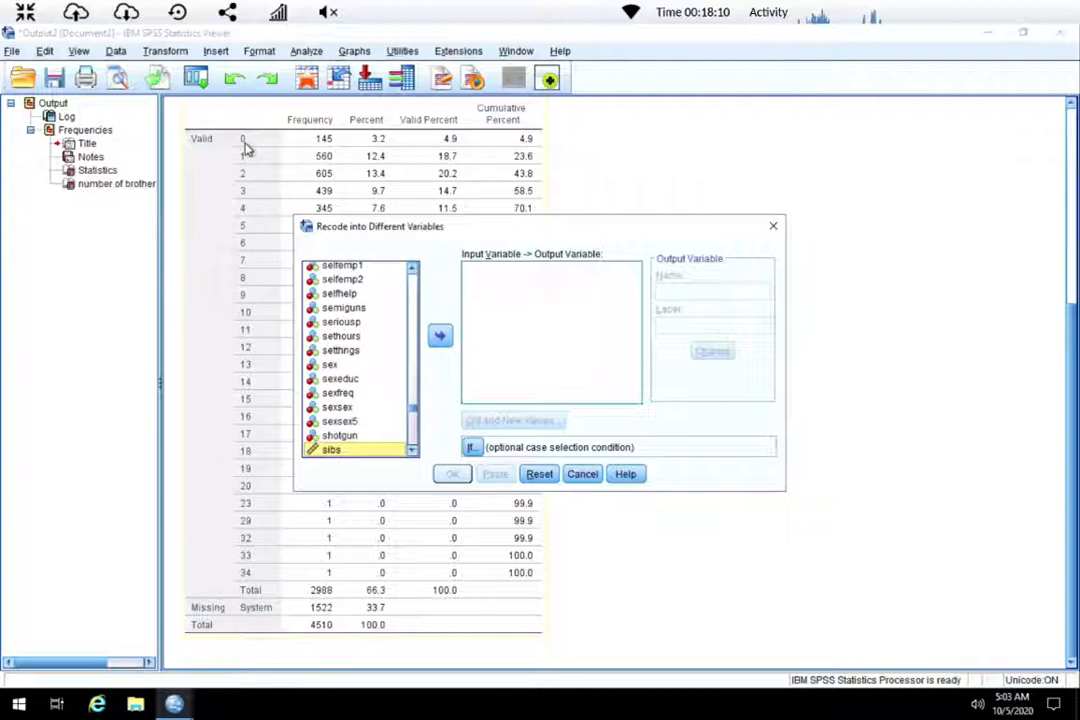
{"action": "left_click", "coordinate": [440, 336]}
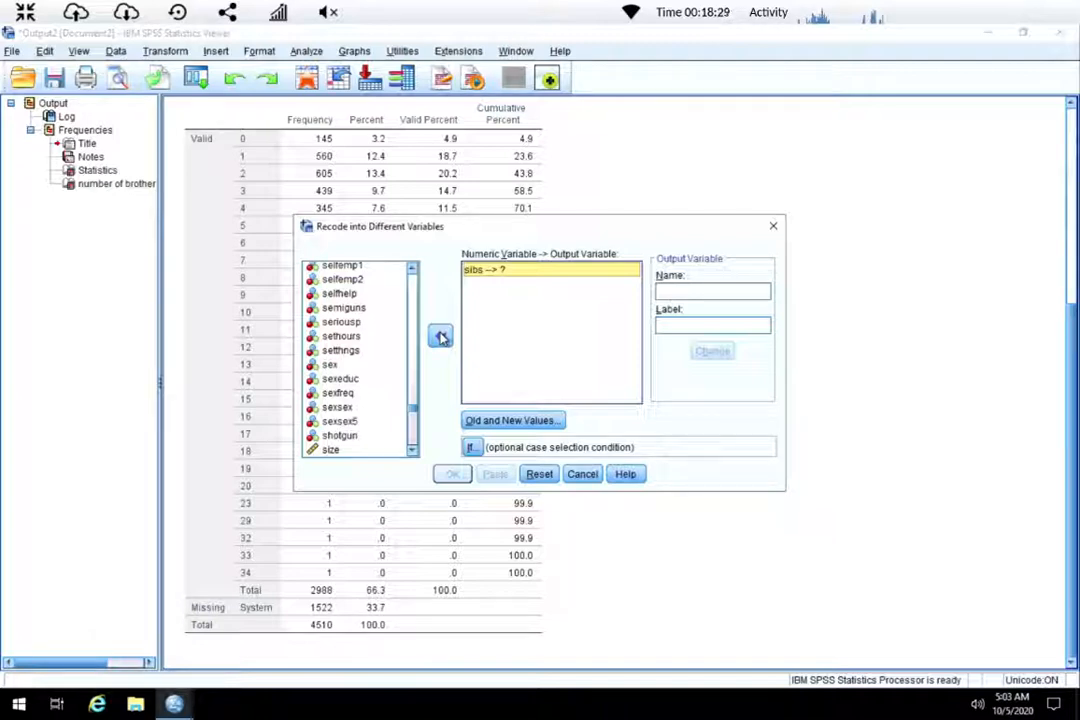
Name the output variable sibs4, label it "recode of sibs into 4 categories", and apply it to sibs.
{"action": "left_click", "coordinate": [682, 290]}
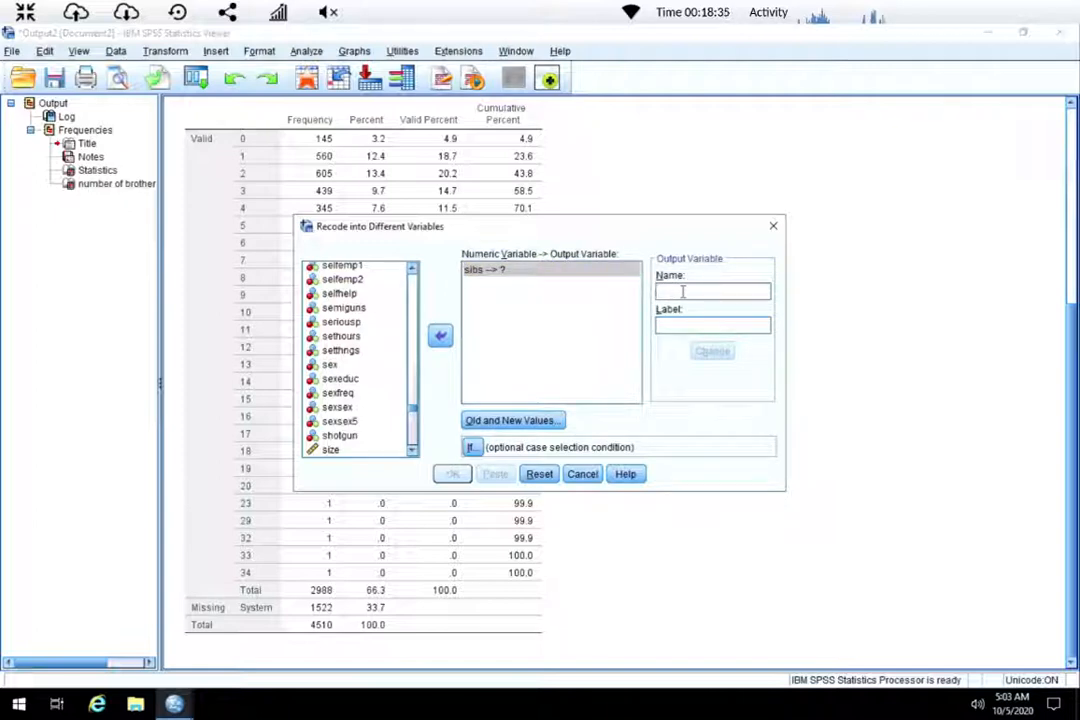
{"action": "type", "text": "sibs4"}
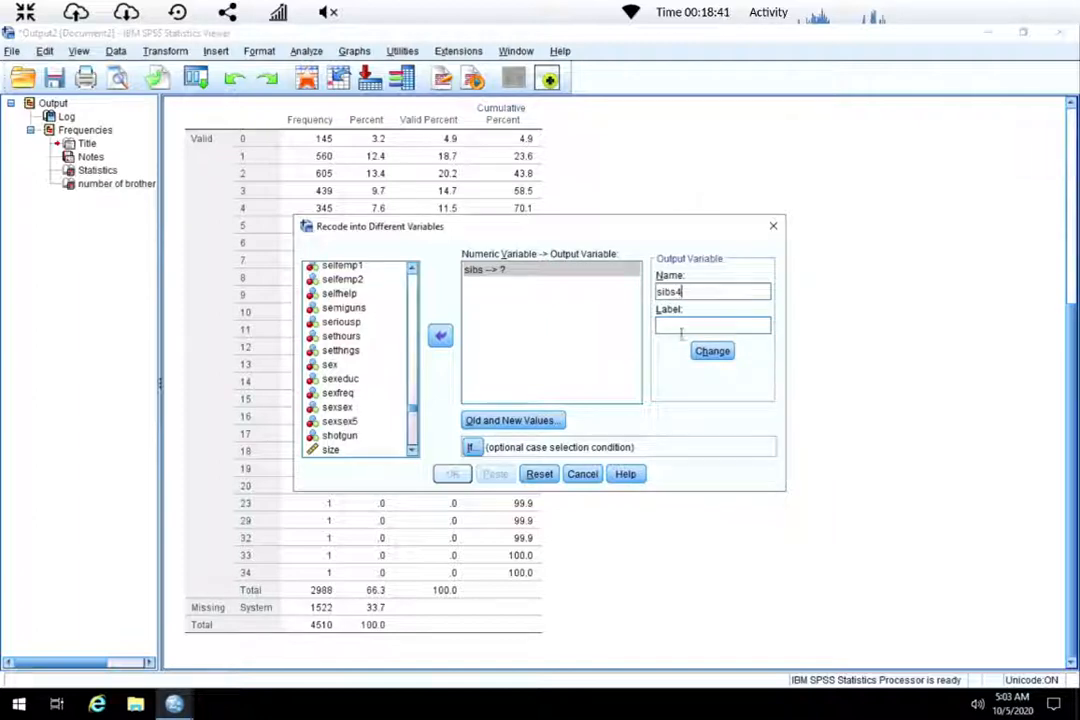
{"action": "left_click", "coordinate": [679, 323]}
{"action": "type", "text": "recode i"}
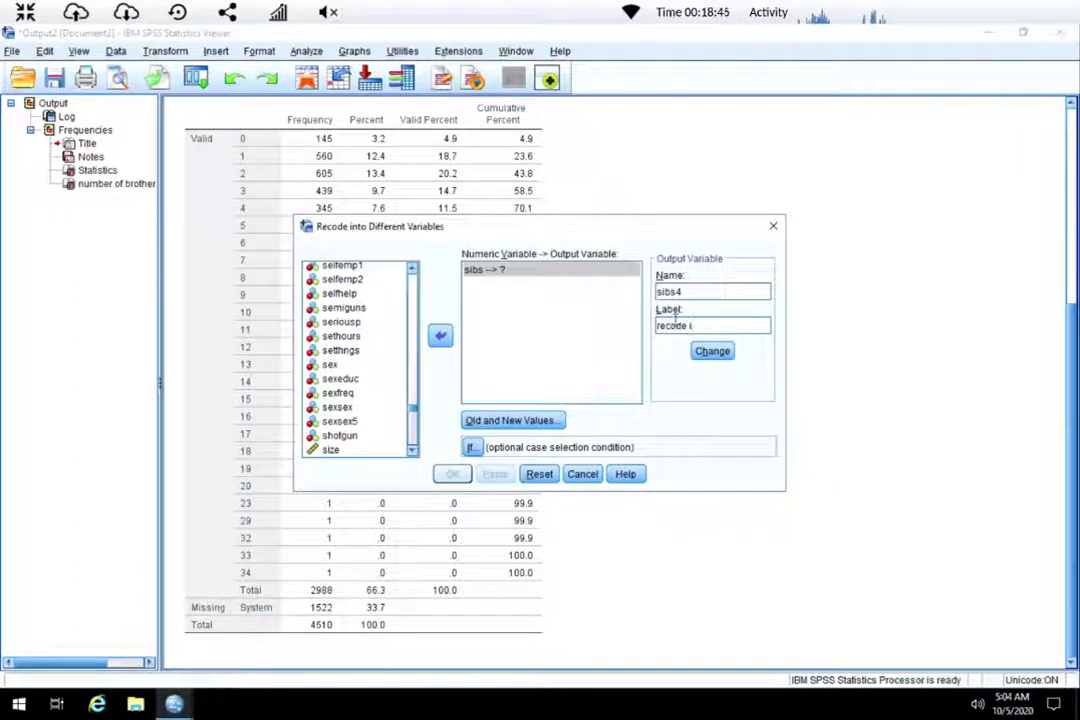
{"action": "type", "text": "of sibs into 4 categories"}
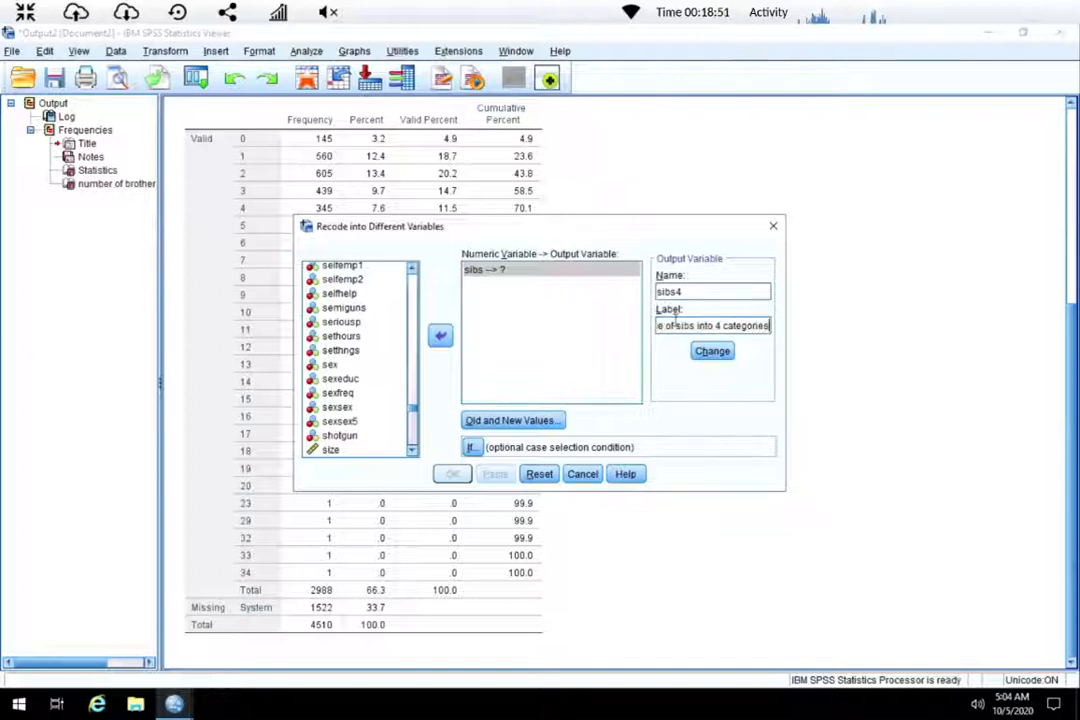
{"action": "left_click", "coordinate": [713, 357]}
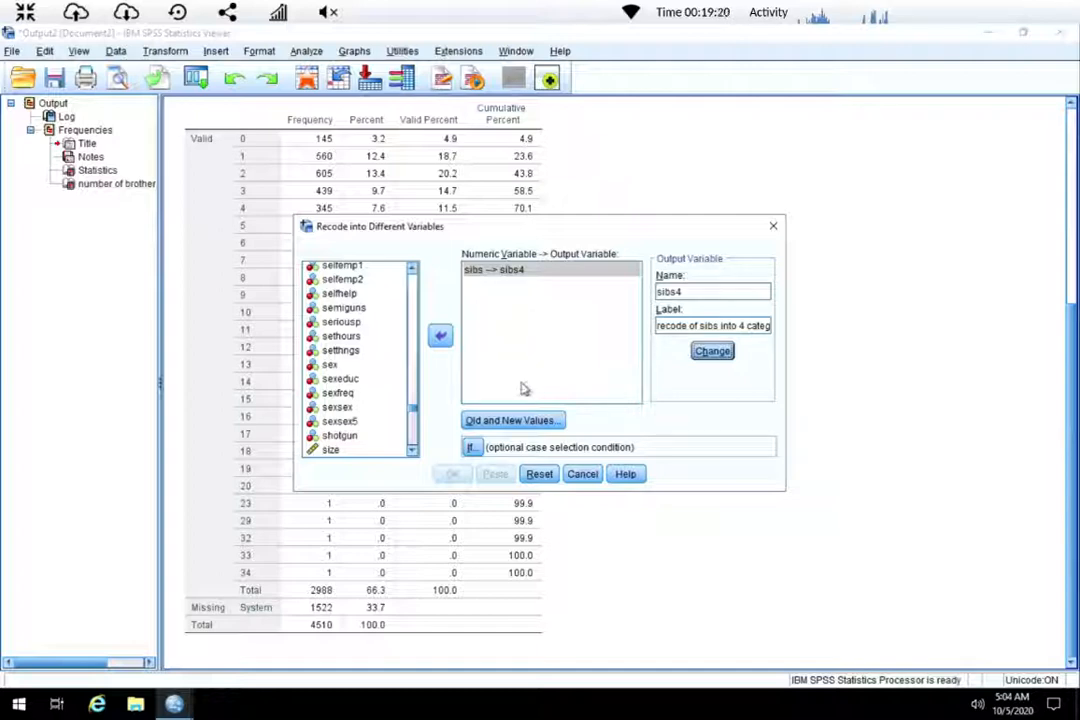
Define the old and new values for sibs4 by adding a rule that recodes the value 0 to 0.
{"action": "left_click", "coordinate": [521, 424]}
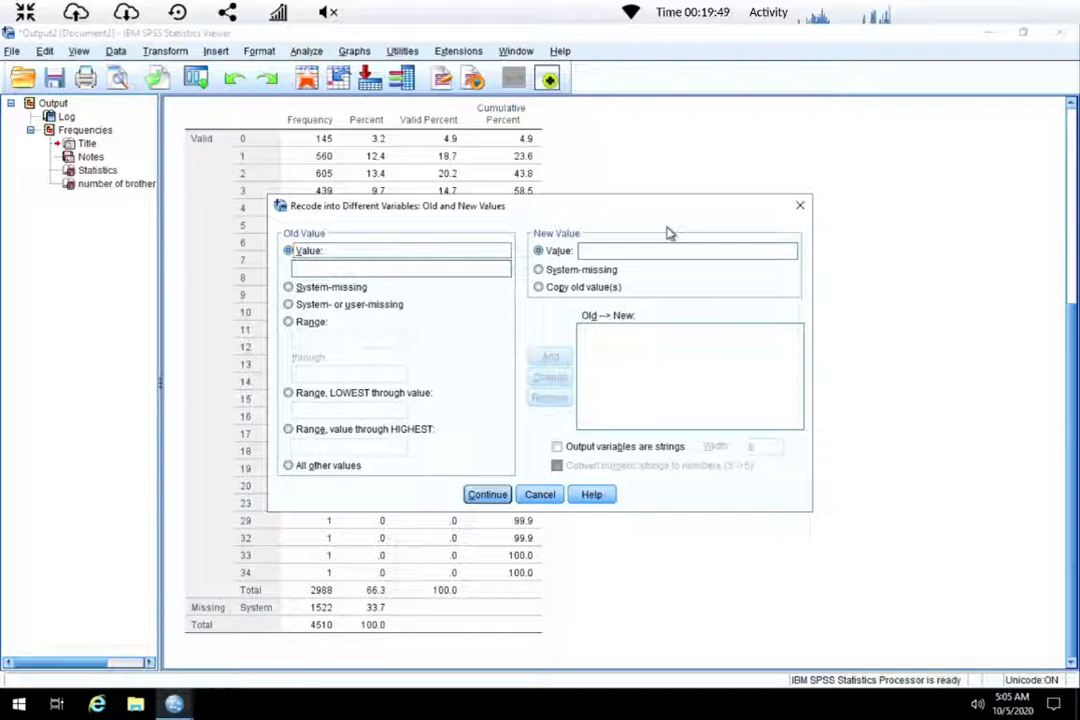
{"action": "left_click", "coordinate": [343, 265]}
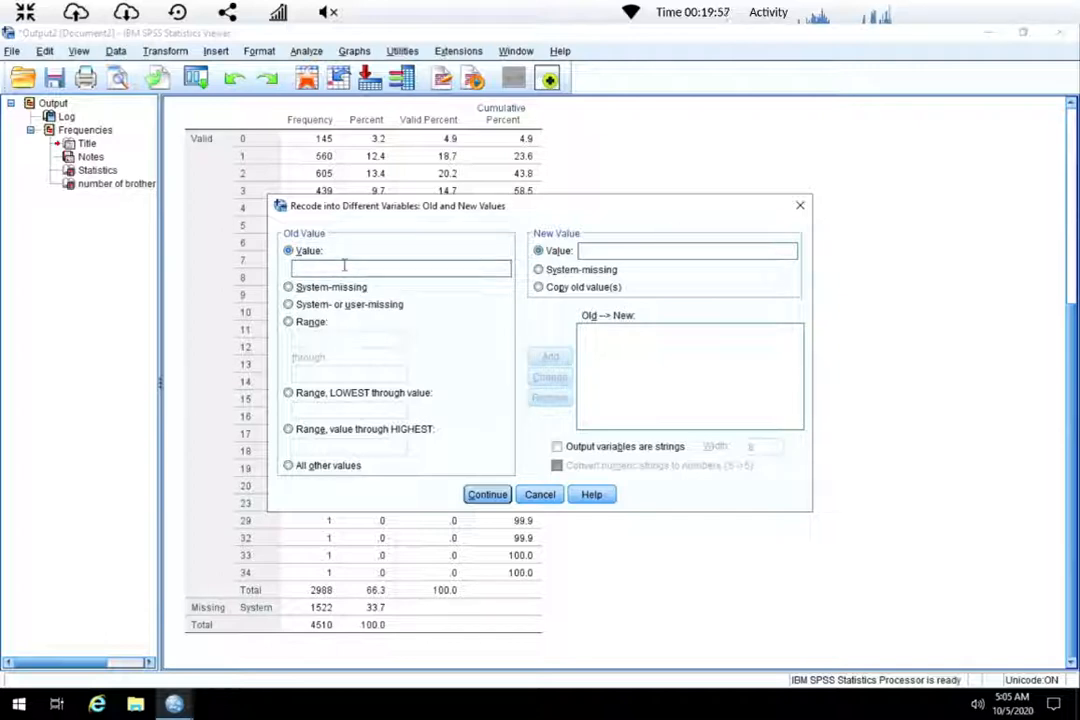
{"action": "type", "text": "0"}
{"action": "left_click", "coordinate": [609, 250]}
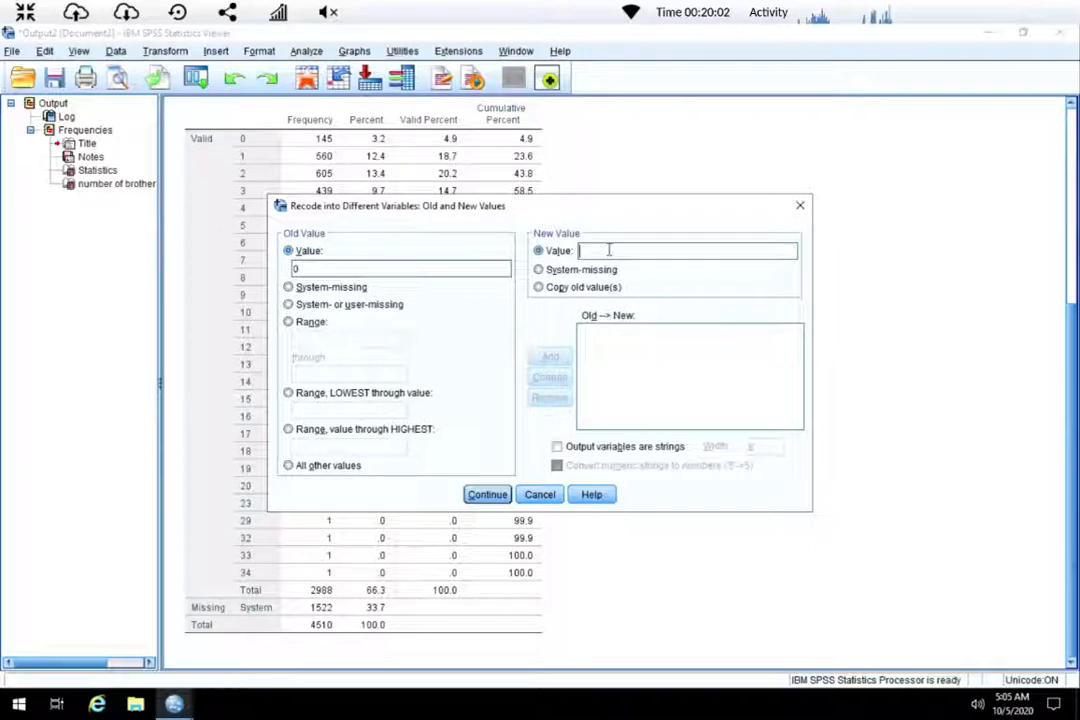
{"action": "type", "text": "0"}
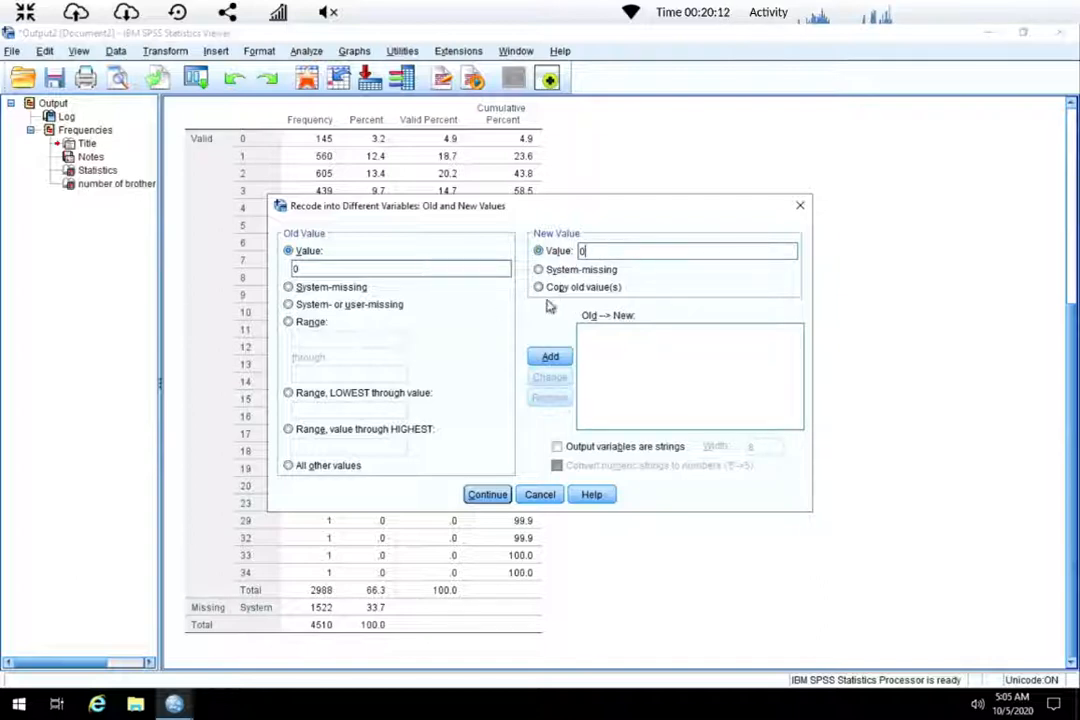
{"action": "left_click", "coordinate": [549, 358]}
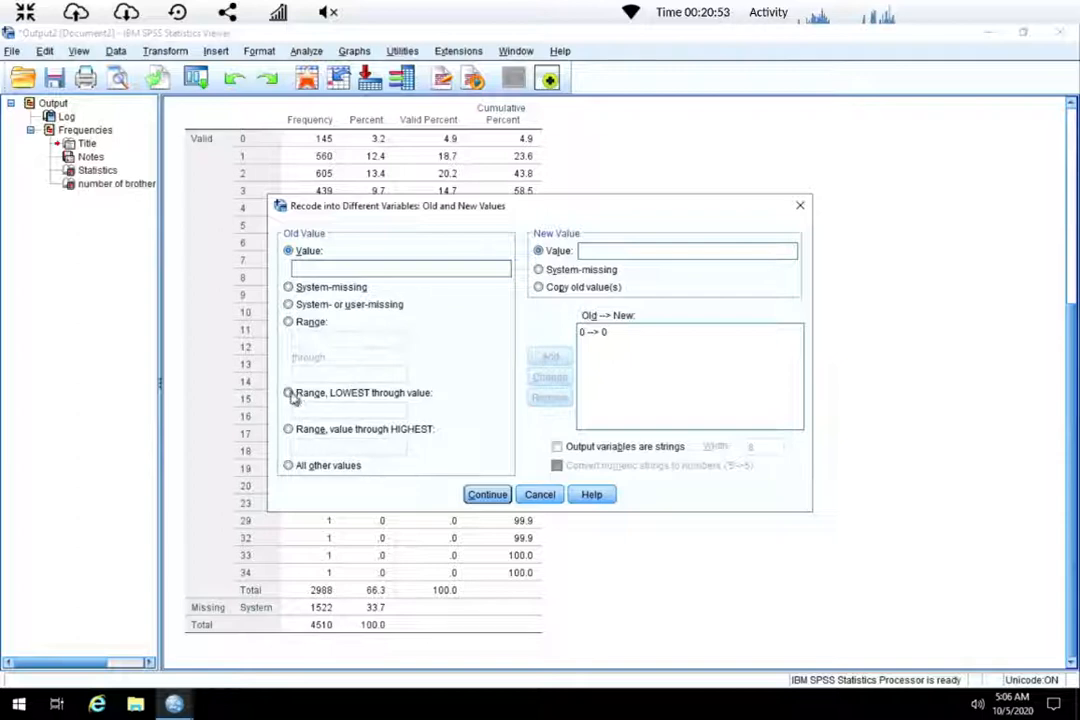
Add a recode rule that turns the range 1 through 2 into the new value 1.
{"action": "left_click", "coordinate": [288, 321]}
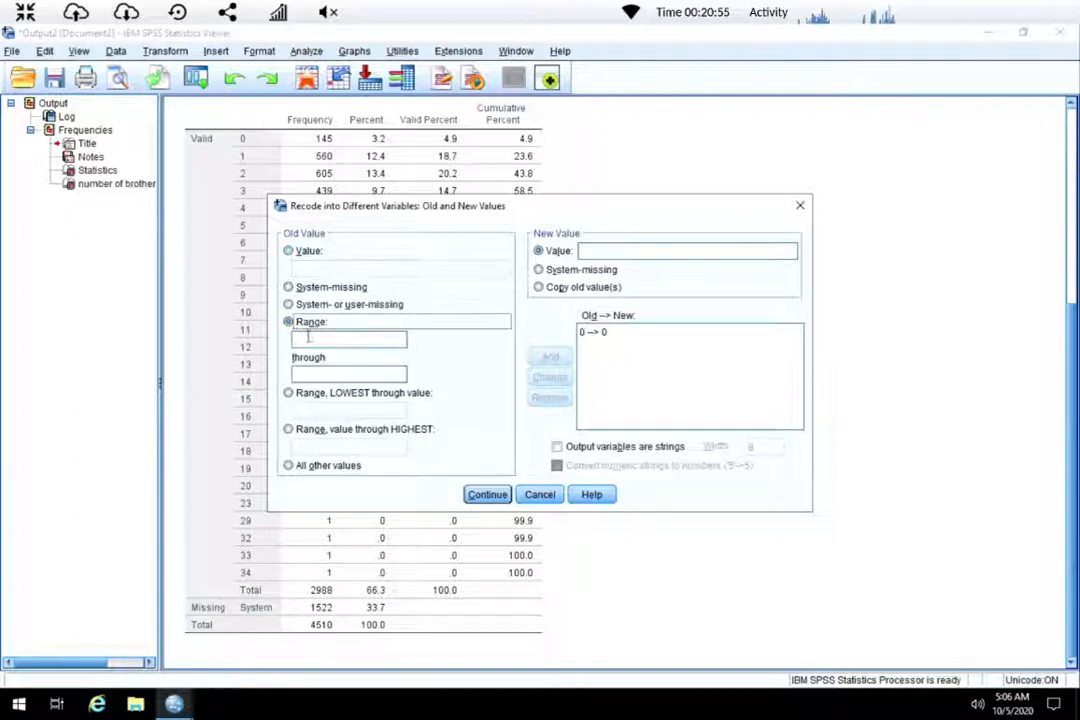
{"action": "left_click", "coordinate": [308, 338]}
{"action": "type", "text": "1"}
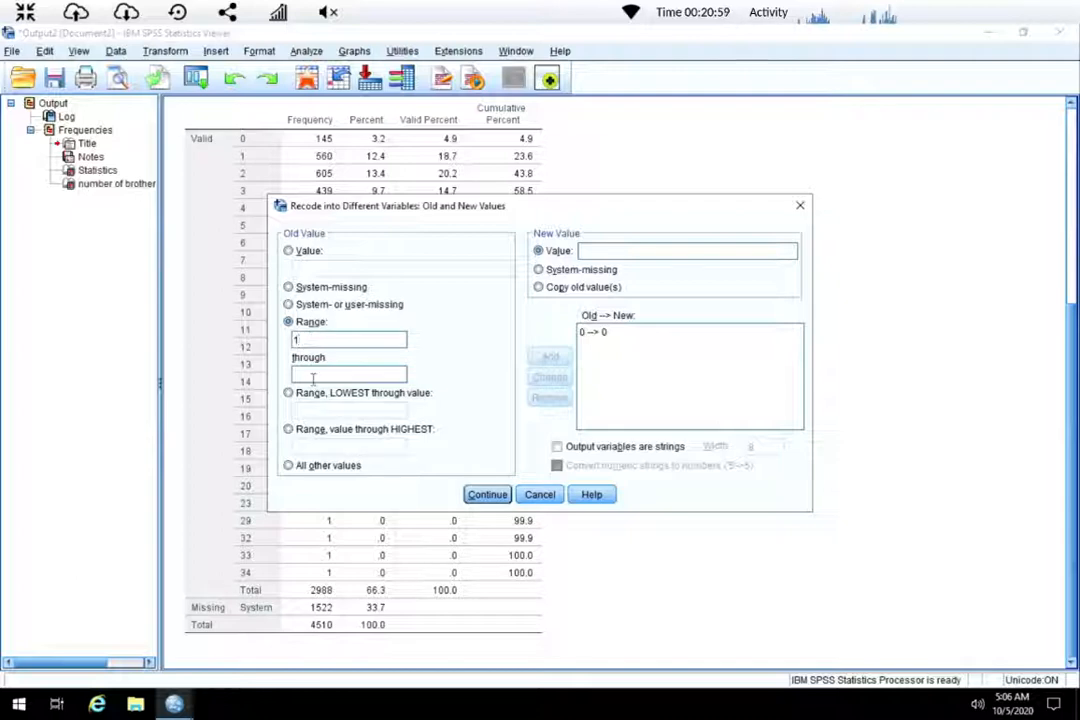
{"action": "left_click", "coordinate": [313, 375]}
{"action": "type", "text": "2"}
{"action": "left_click", "coordinate": [600, 249]}
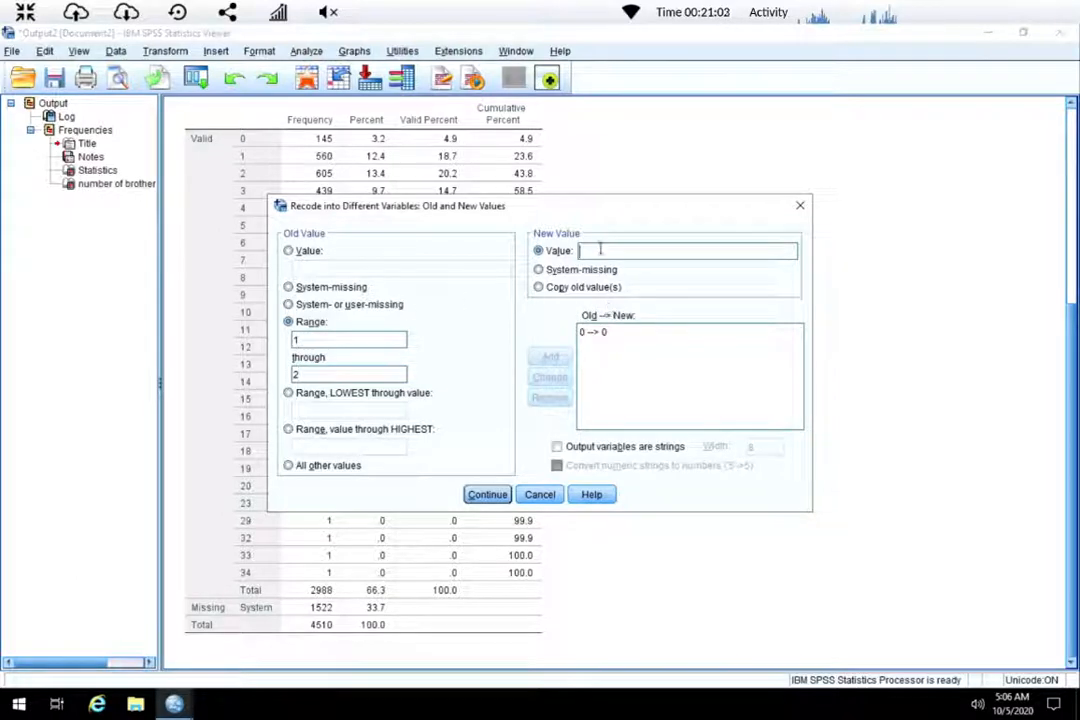
{"action": "type", "text": "1"}
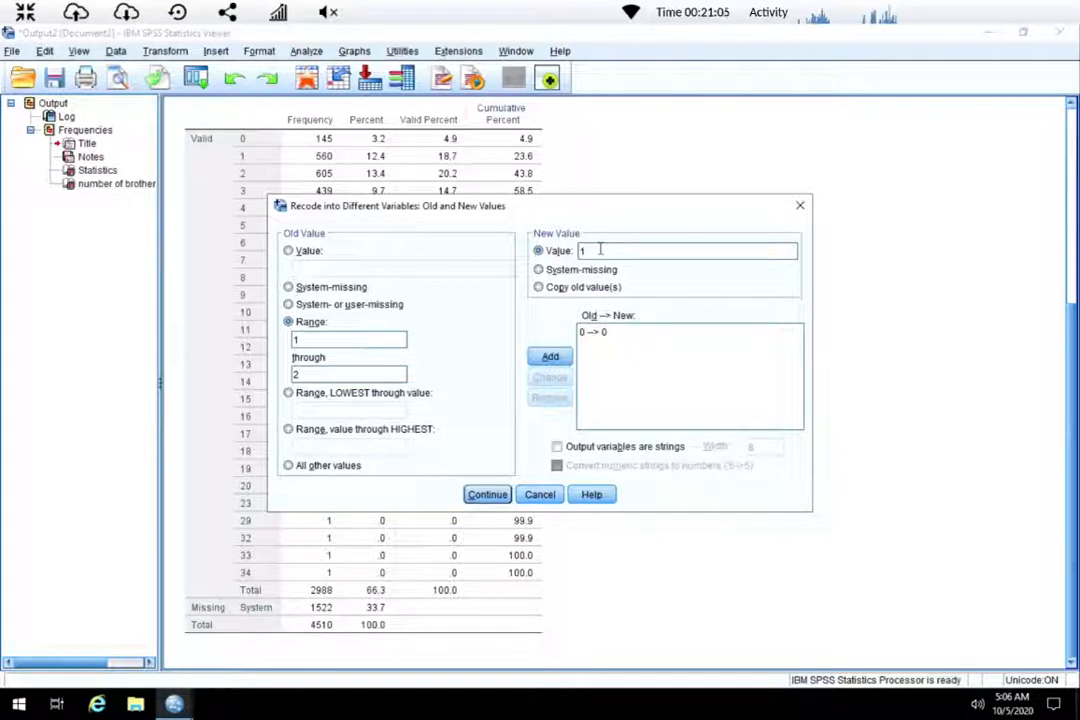
{"action": "left_click", "coordinate": [556, 359]}
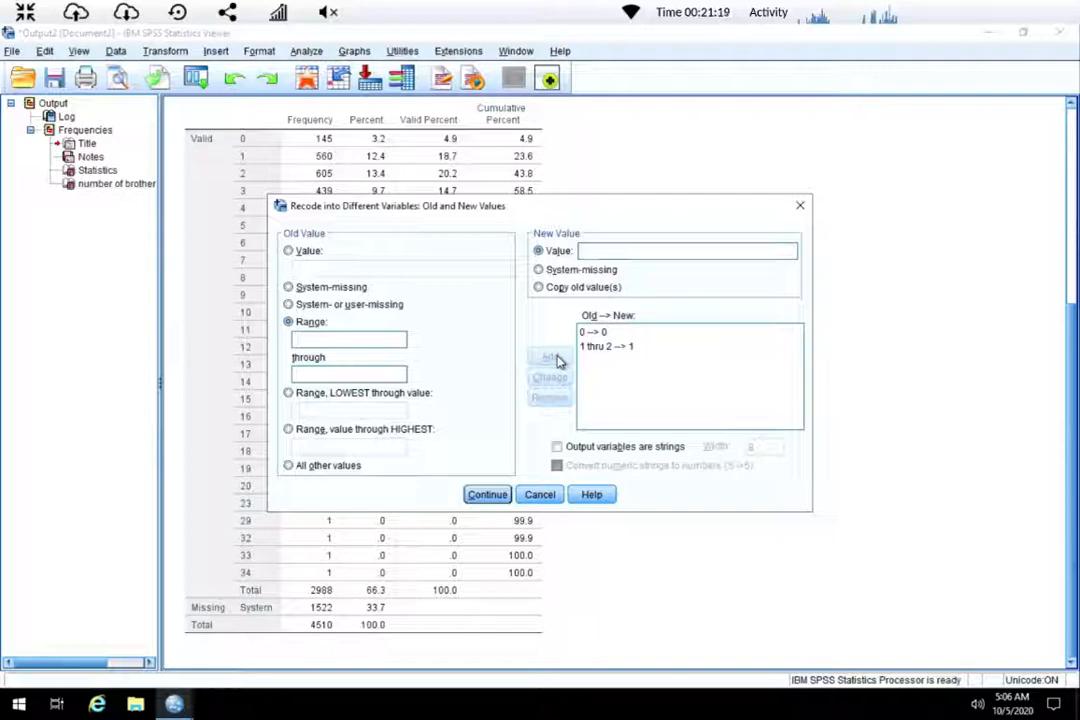
Add a recode rule that turns the range 3 through 5 into the new value 2.
{"action": "left_click", "coordinate": [305, 325]}
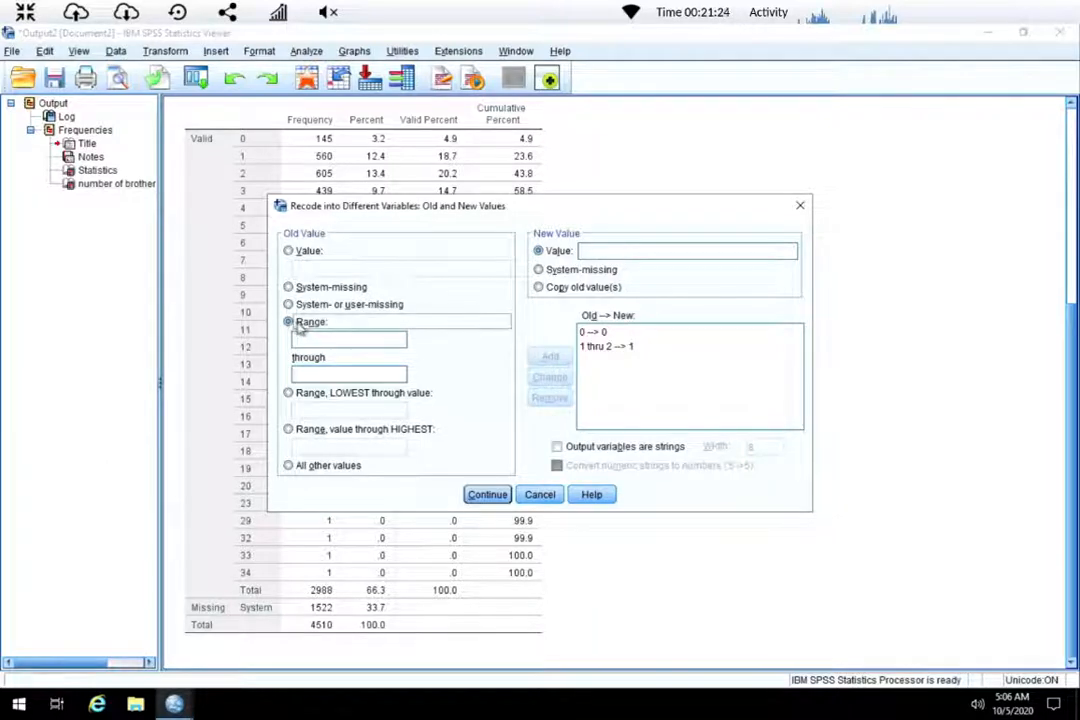
{"action": "left_click", "coordinate": [307, 339]}
{"action": "type", "text": "3"}
{"action": "left_click", "coordinate": [309, 375]}
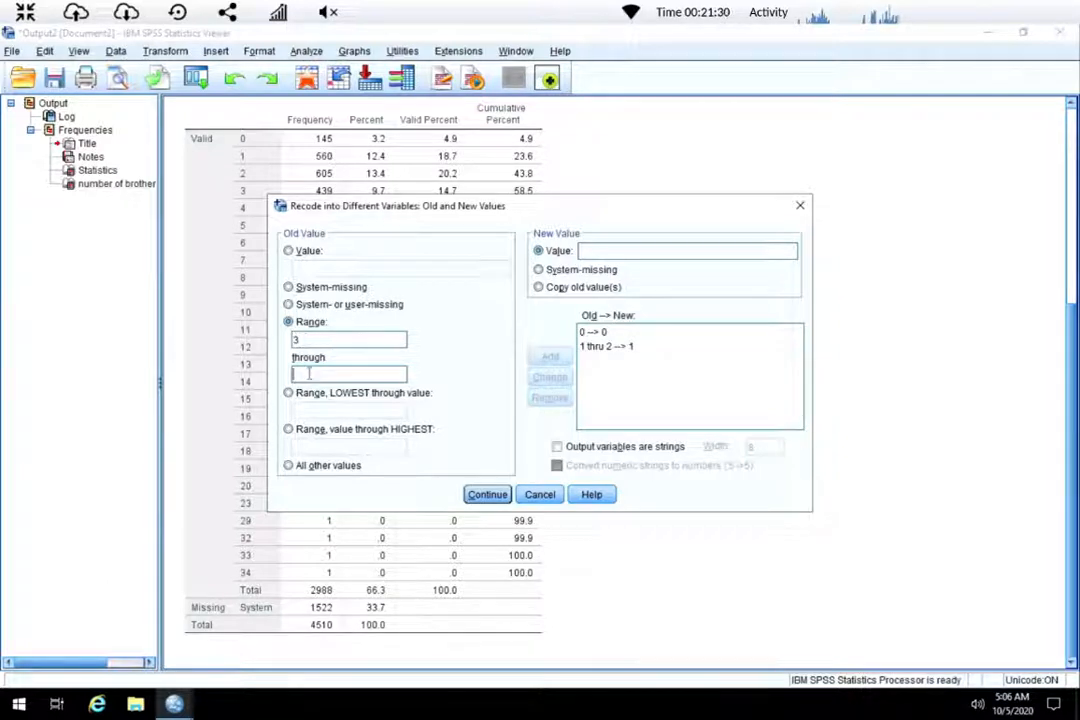
{"action": "type", "text": "5"}
{"action": "left_click", "coordinate": [587, 252]}
{"action": "type", "text": "2"}
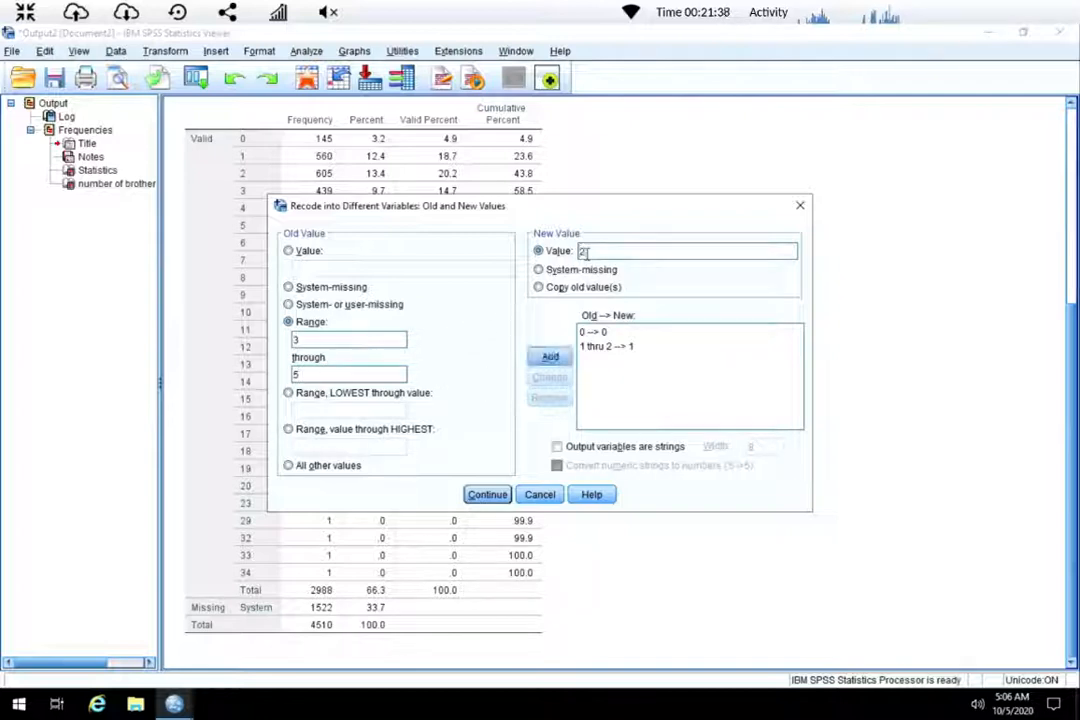
{"action": "left_click", "coordinate": [543, 360]}
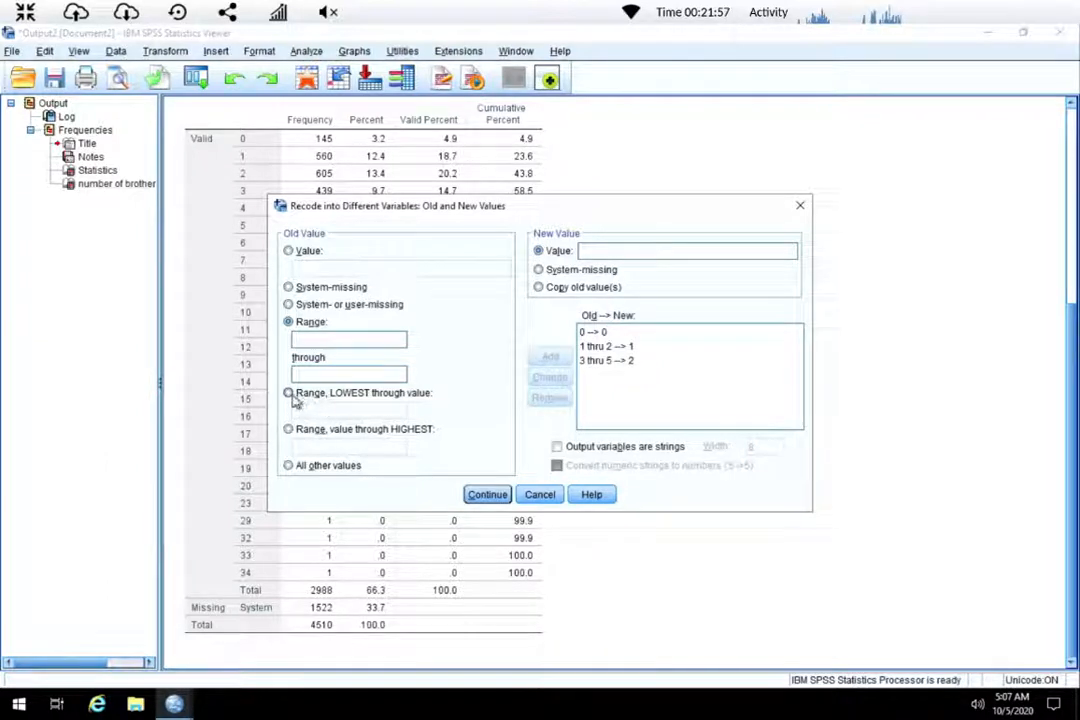
Add a recode rule that turns the range 6 through highest into the new value 3.
{"action": "left_click", "coordinate": [289, 429]}
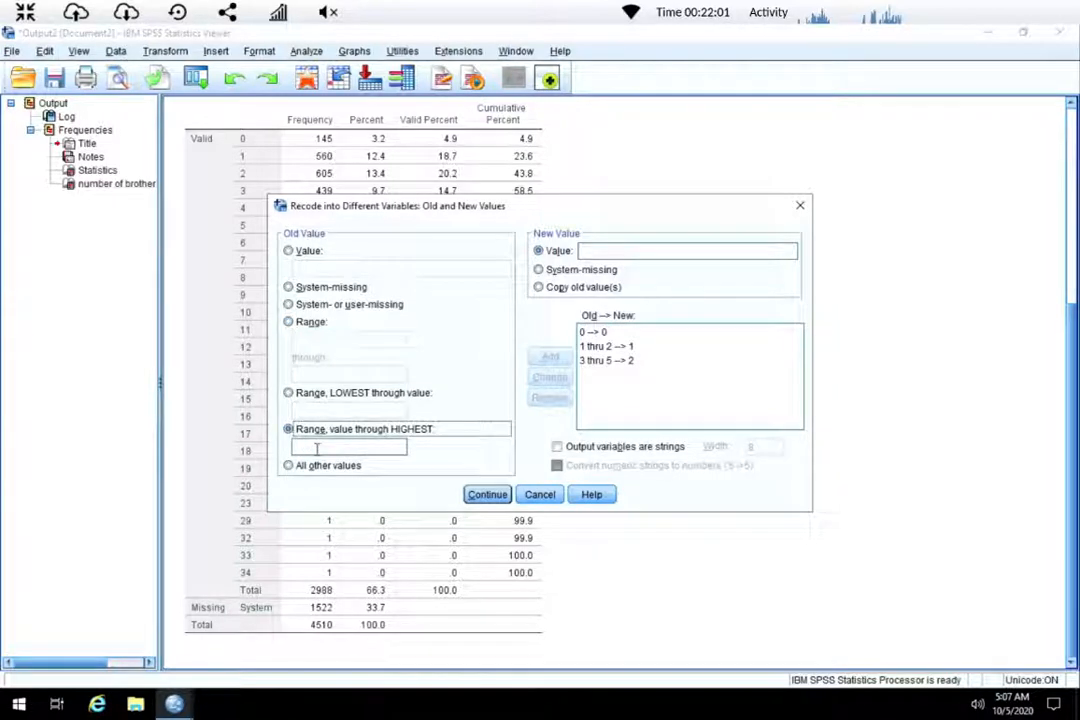
{"action": "left_click", "coordinate": [317, 449]}
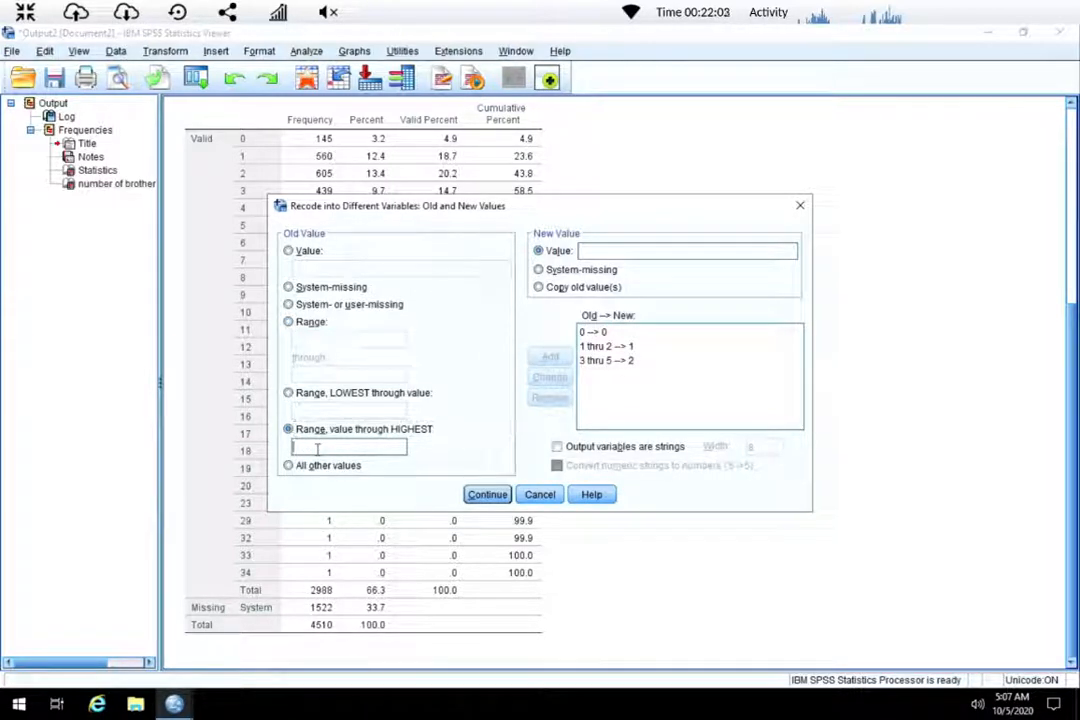
{"action": "type", "text": "6"}
{"action": "left_click", "coordinate": [595, 251]}
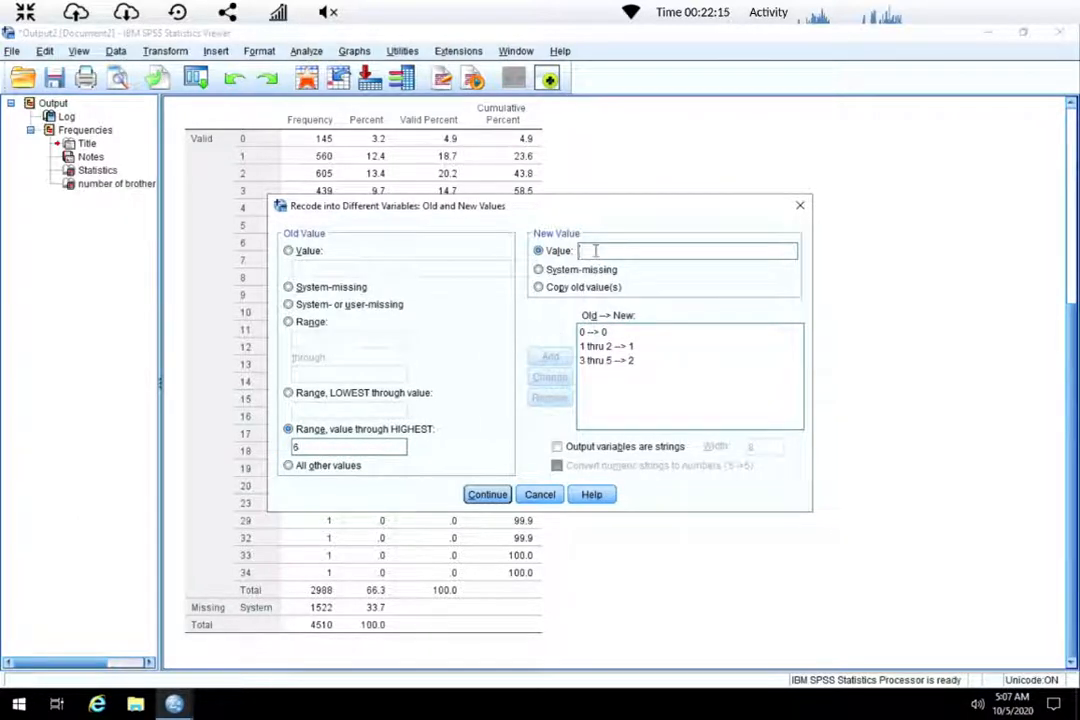
{"action": "type", "text": "3"}
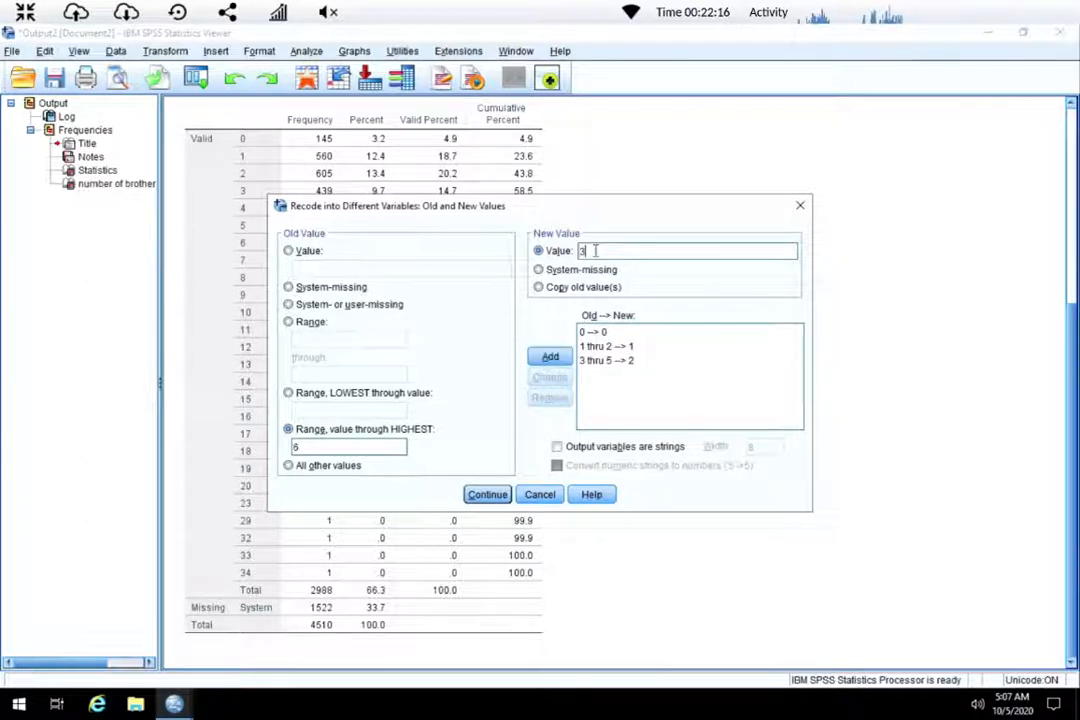
{"action": "left_click", "coordinate": [546, 359]}
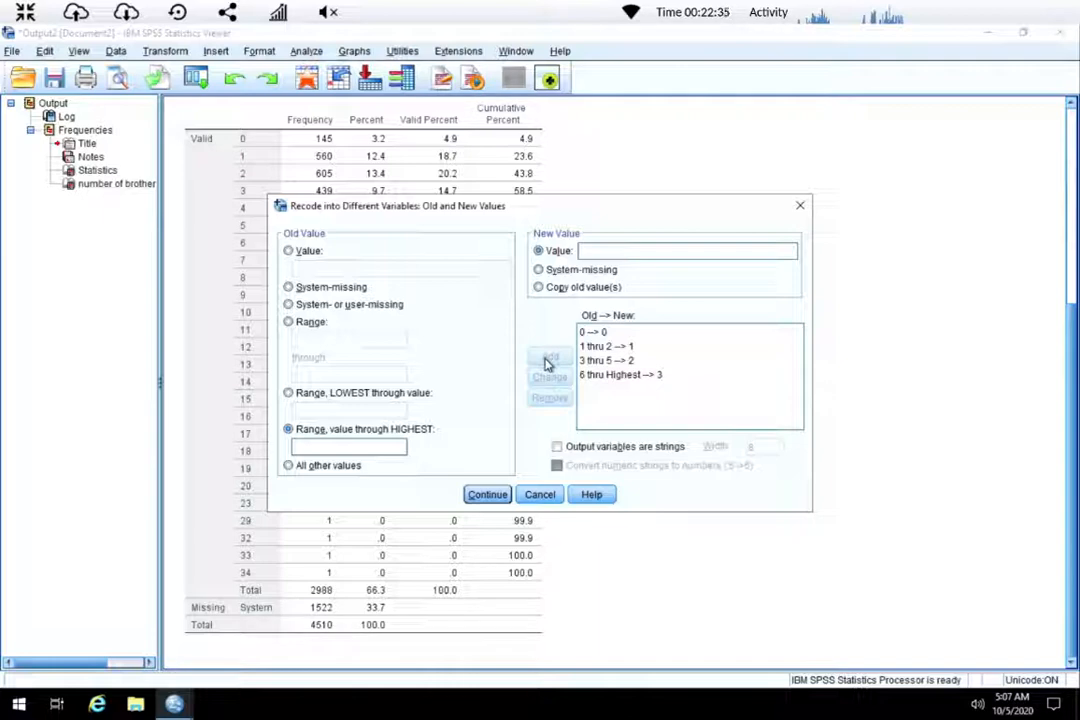
Add a recode rule that keeps system-missing values as system-missing, and accept the full set of old and new values.
{"action": "left_click", "coordinate": [580, 269]}
{"action": "left_click", "coordinate": [330, 304]}
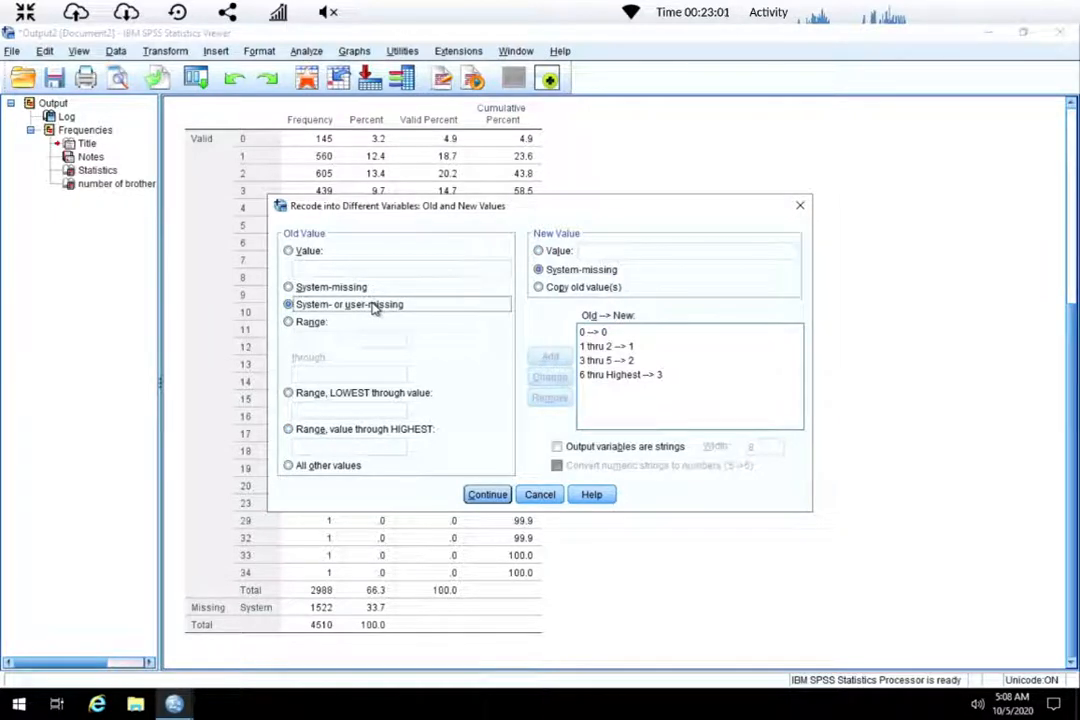
{"action": "left_click", "coordinate": [569, 272]}
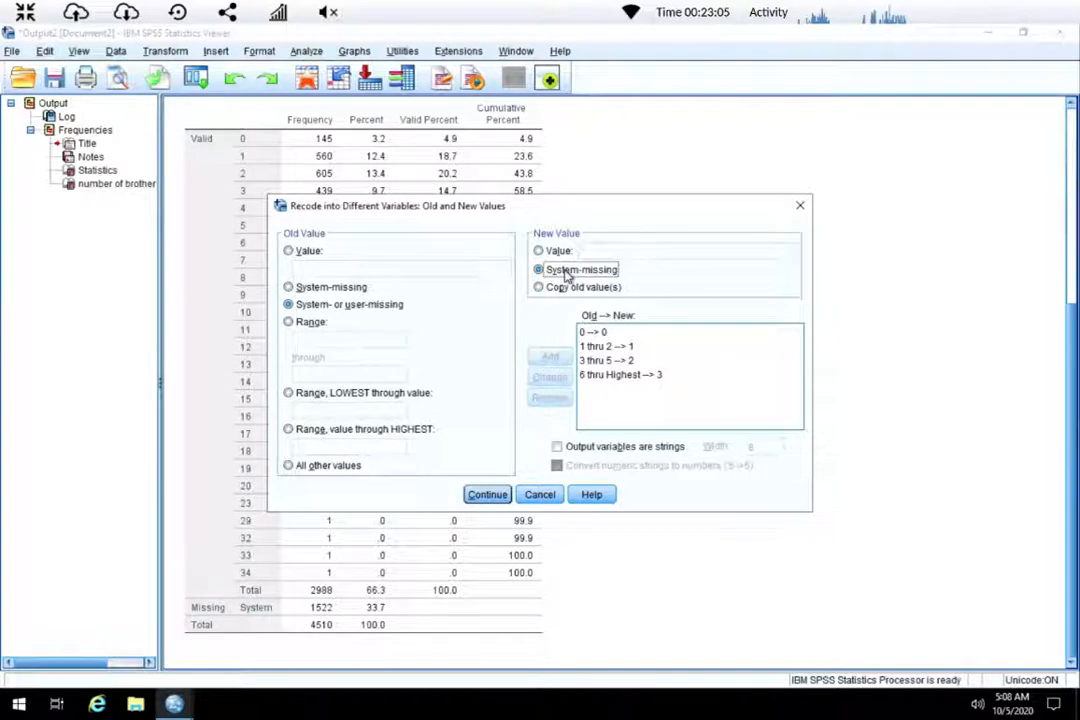
{"action": "left_click", "coordinate": [549, 360]}
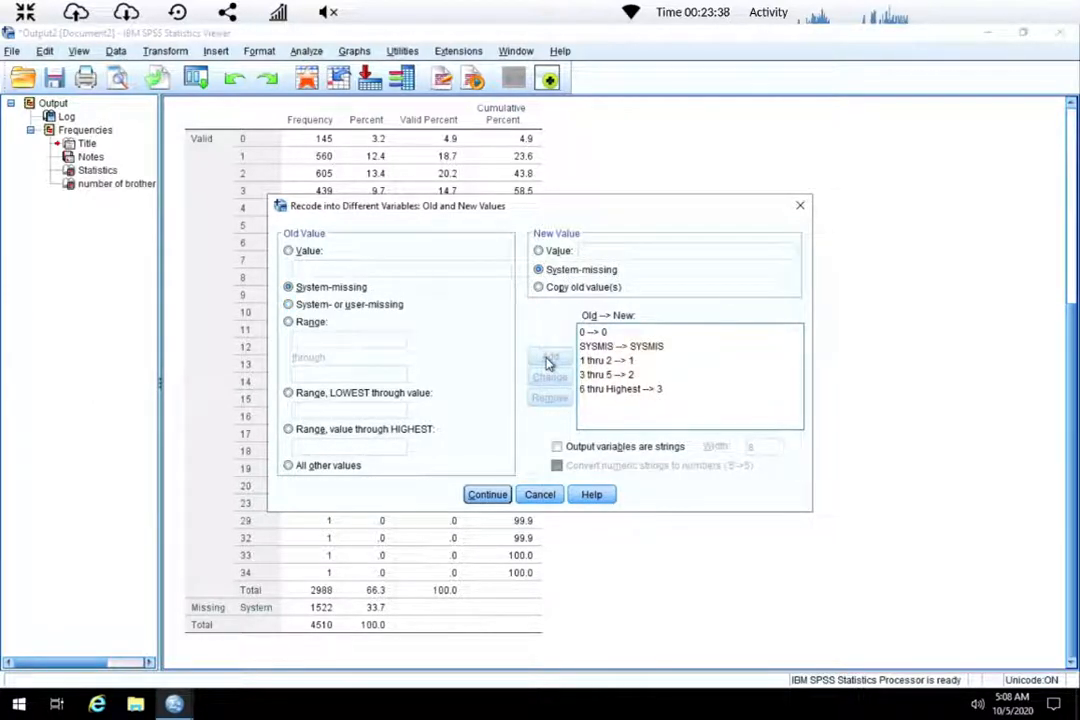
{"action": "left_click", "coordinate": [486, 494]}
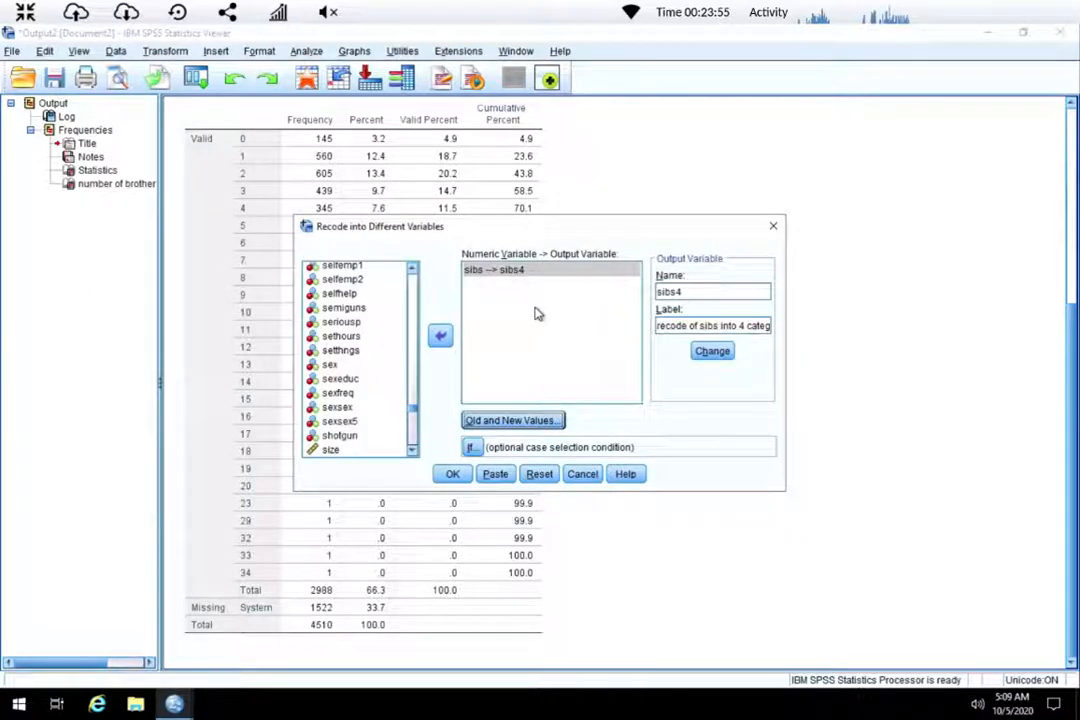
Paste the sibs4 recode as command syntax and bring up the Syntax2 window.
{"action": "left_click", "coordinate": [495, 475]}
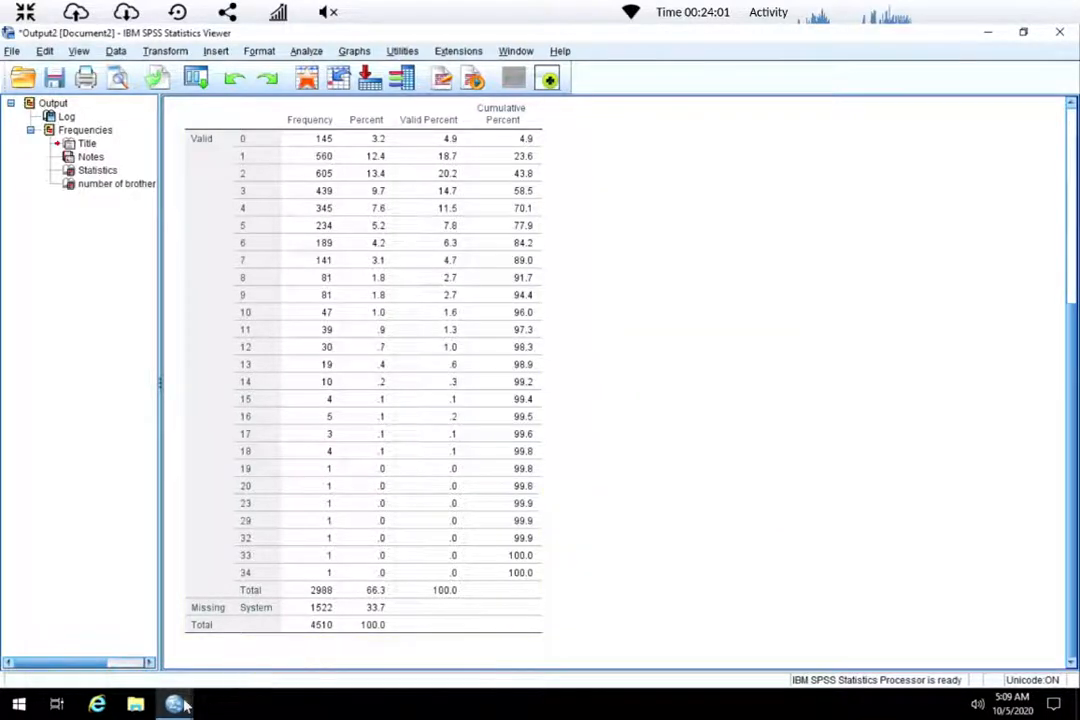
{"action": "mouse_move", "coordinate": [180, 705]}
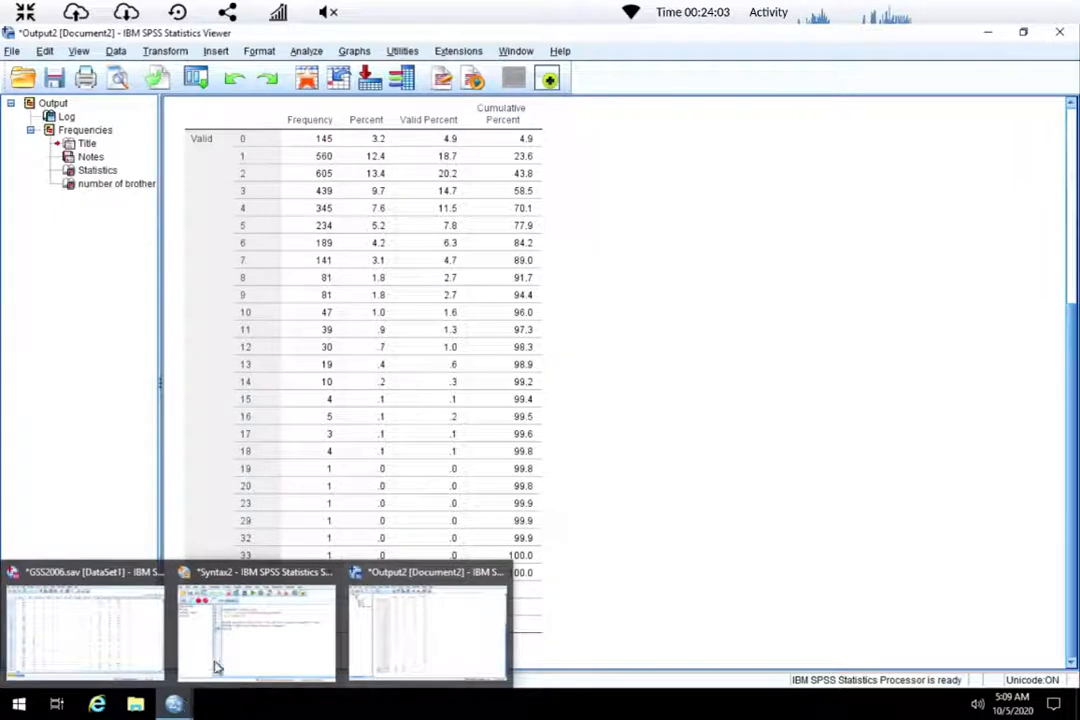
{"action": "mouse_move", "coordinate": [232, 574]}
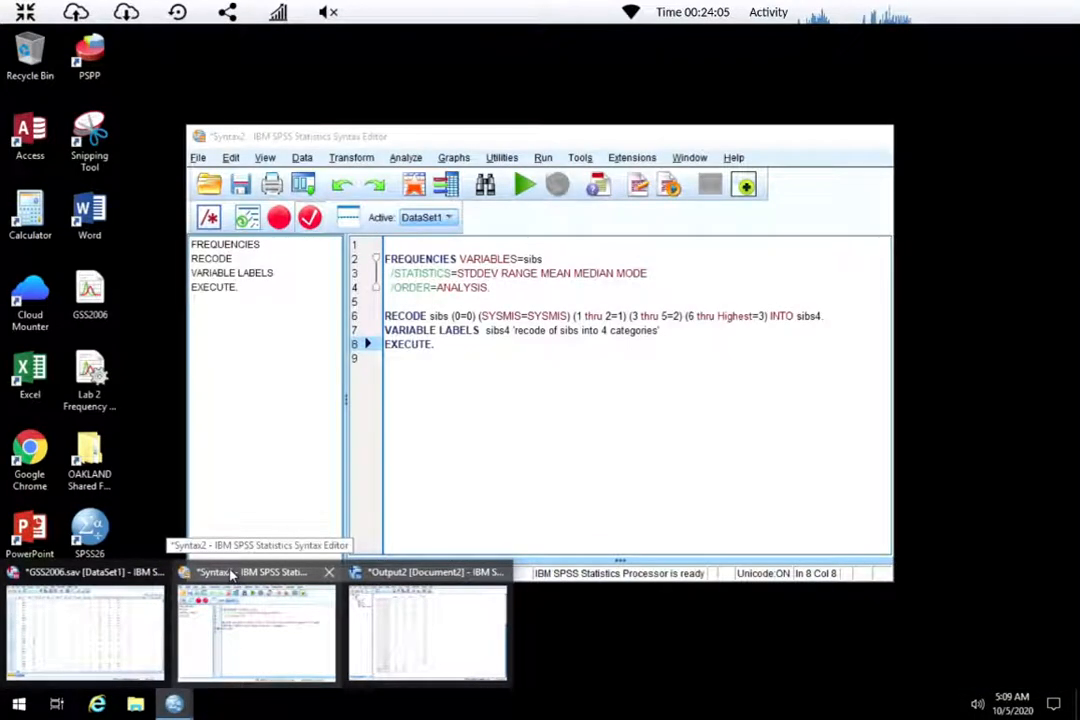
{"action": "left_click", "coordinate": [232, 574]}
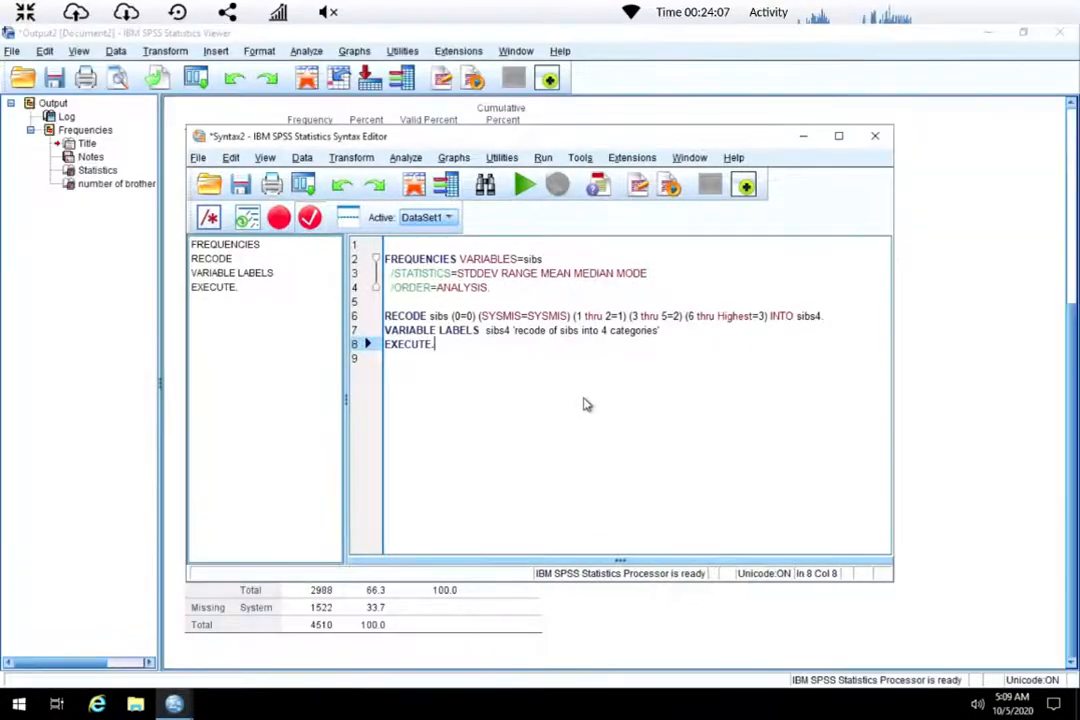
Run only the RECODE, VARIABLE LABELS and EXECUTE lines for sibs4 and check their log in the output.
{"action": "left_click", "coordinate": [447, 351]}
{"action": "left_click_drag", "start_coordinate": [447, 351], "coordinate": [384, 316]}
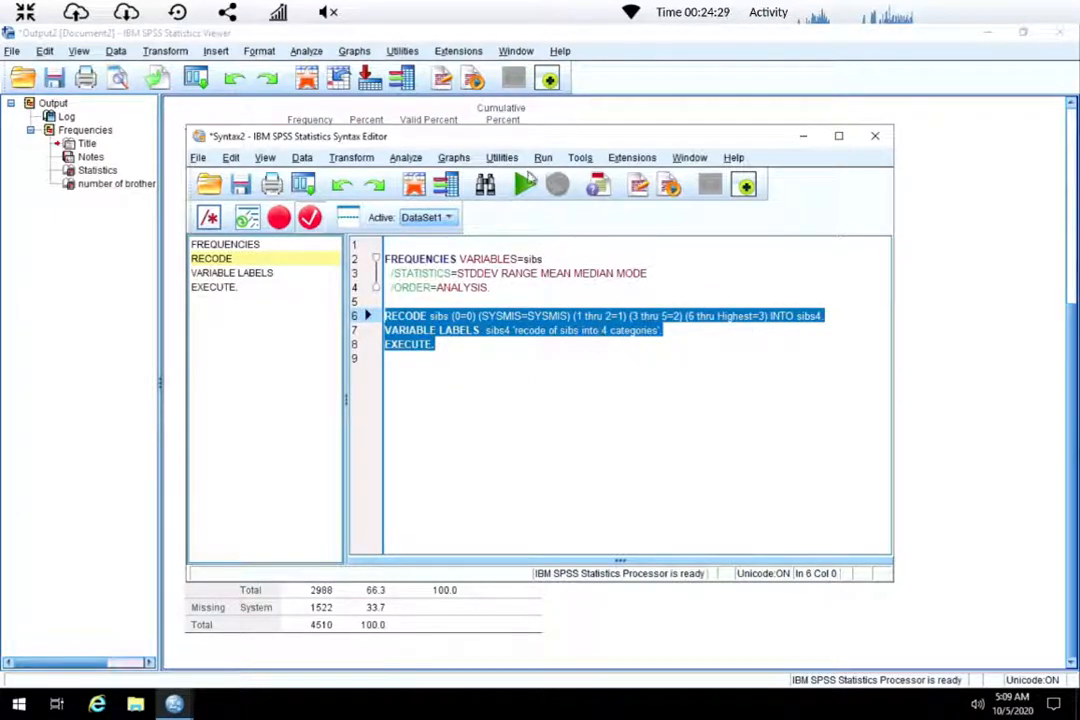
{"action": "left_click", "coordinate": [525, 186]}
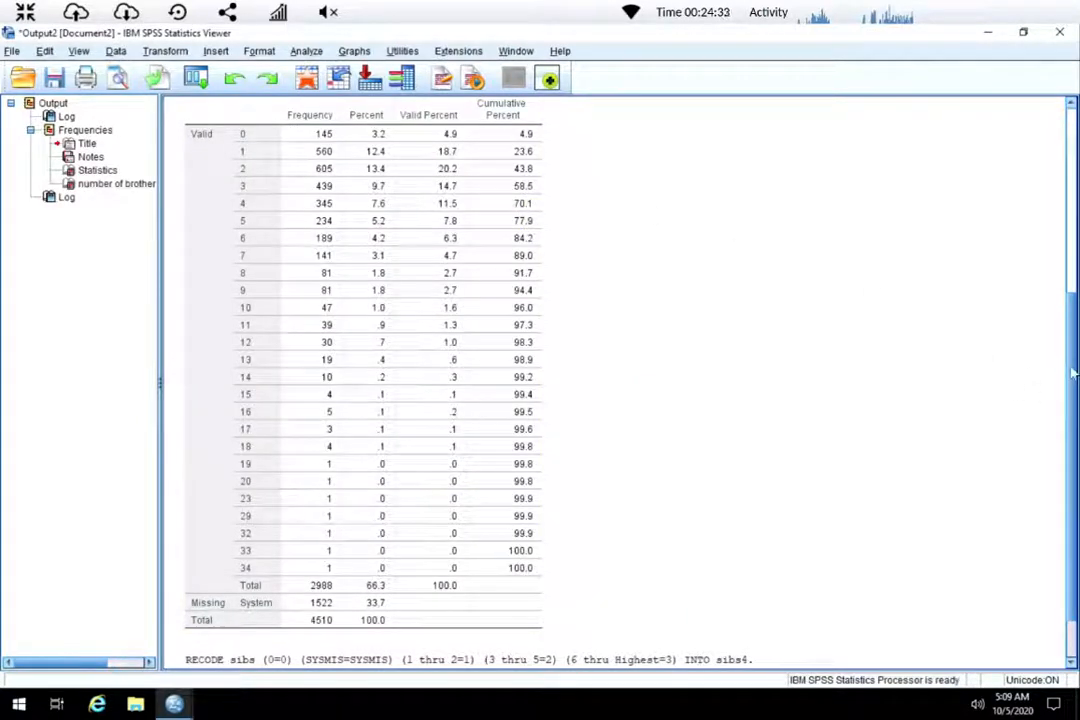
{"action": "left_click_drag", "start_coordinate": [1073, 378], "coordinate": [1073, 516]}
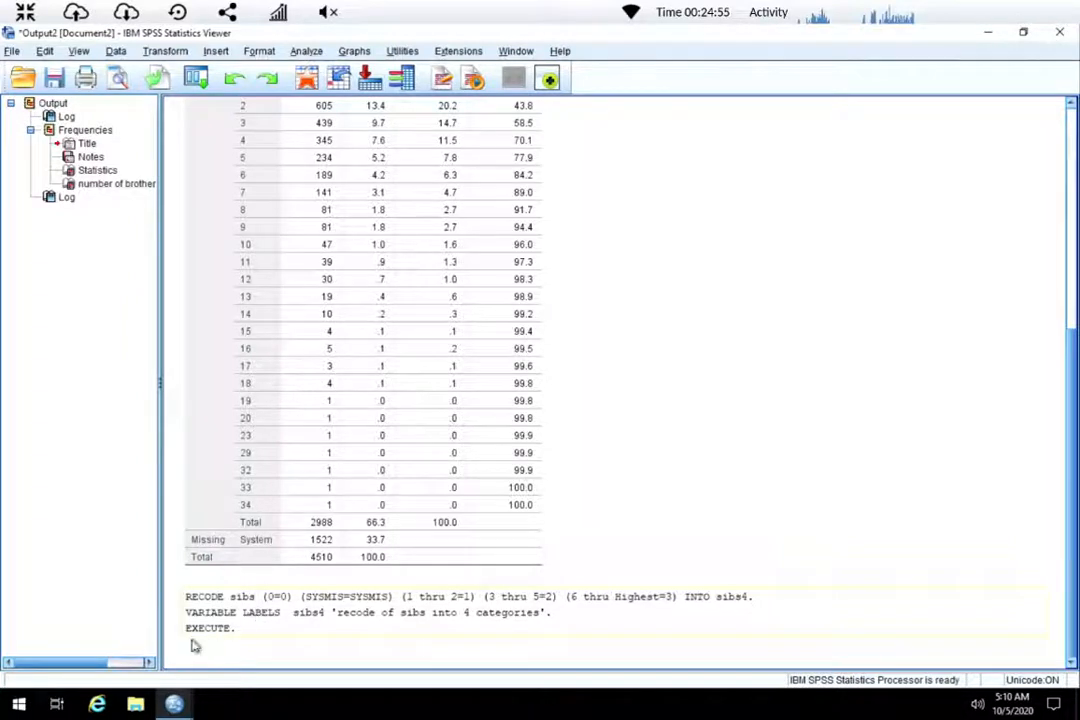
Examine the new sibs4 column at the end of the GSS2006 data set.
{"action": "left_click", "coordinate": [174, 705]}
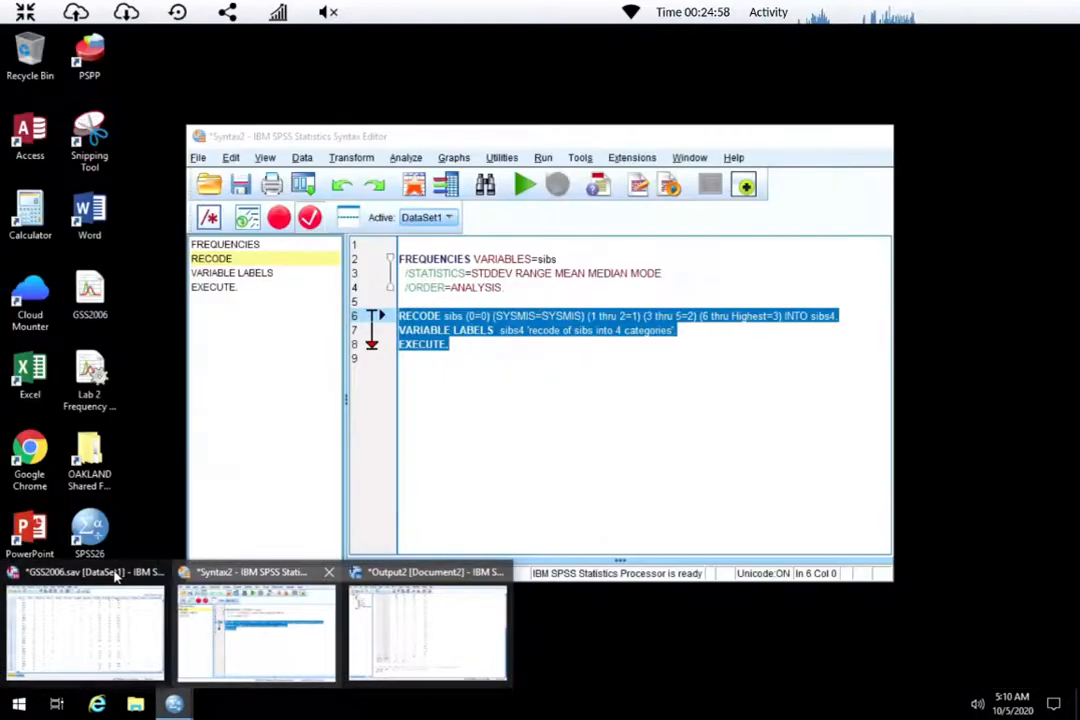
{"action": "left_click", "coordinate": [115, 578]}
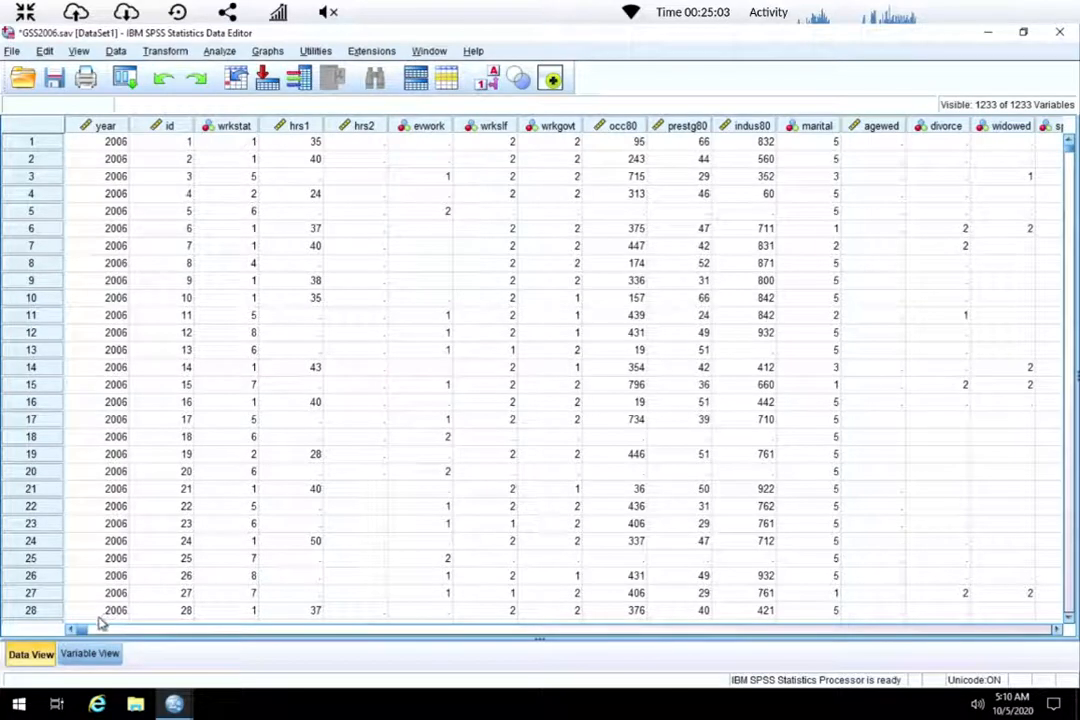
{"action": "left_click_drag", "start_coordinate": [83, 630], "coordinate": [1070, 637]}
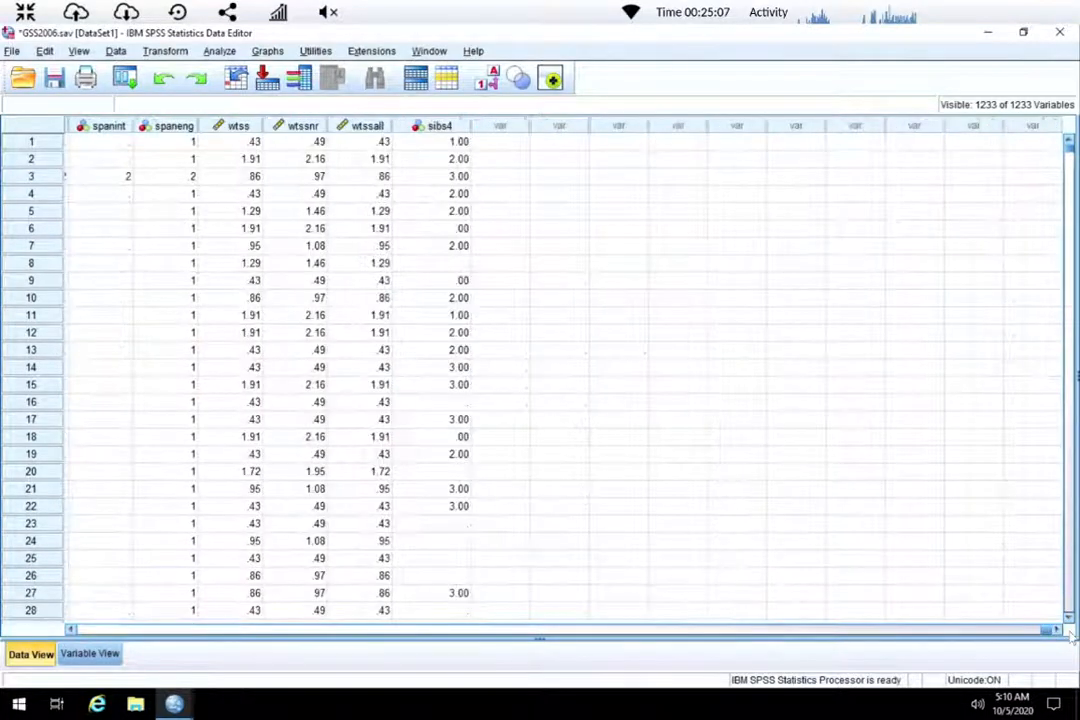
{"action": "left_click", "coordinate": [439, 127]}
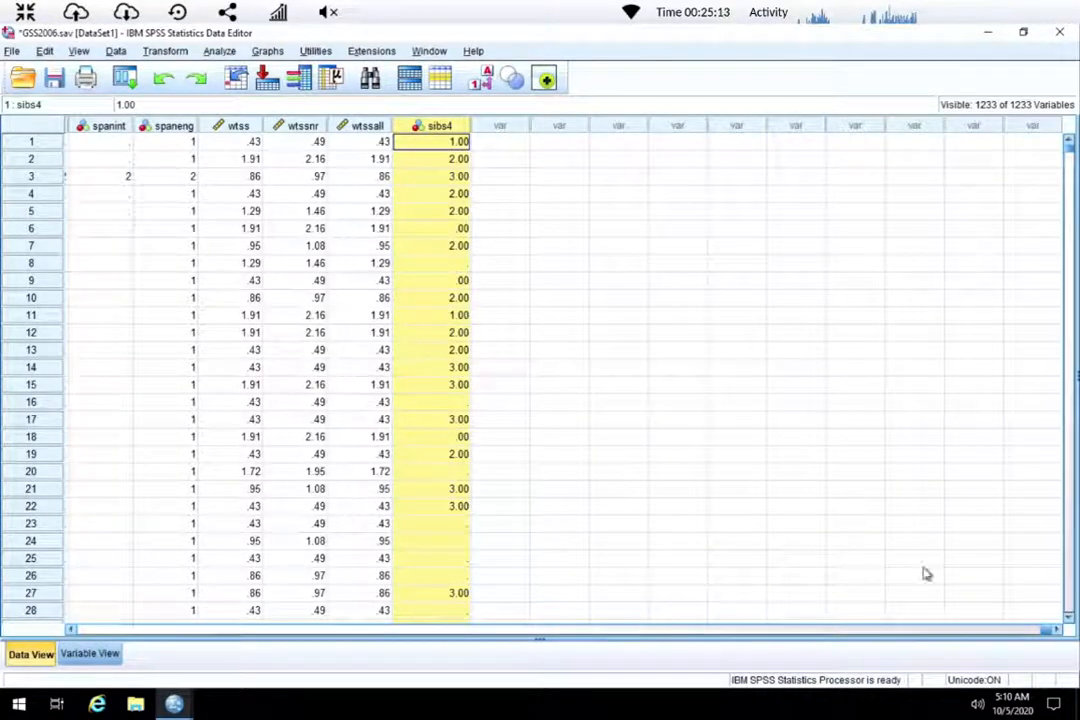
{"action": "left_click_drag", "start_coordinate": [1010, 632], "coordinate": [80, 632]}
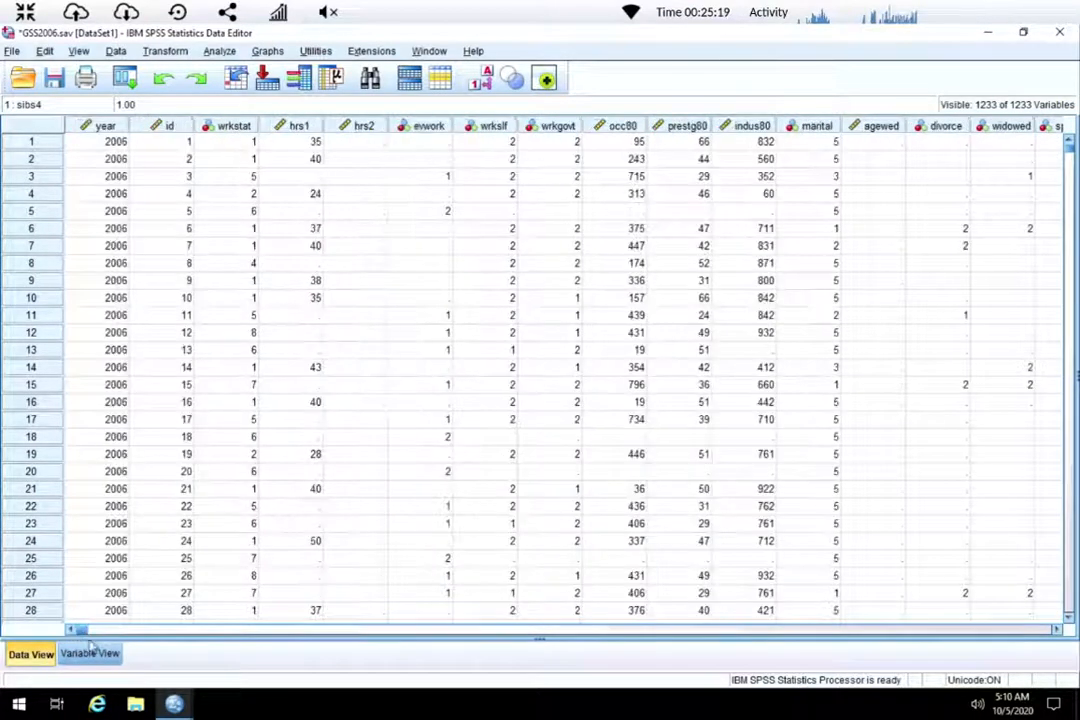
Add the command "freq sibs4." below the recode commands in the Syntax2 window and run only that line.
{"action": "left_click", "coordinate": [175, 706]}
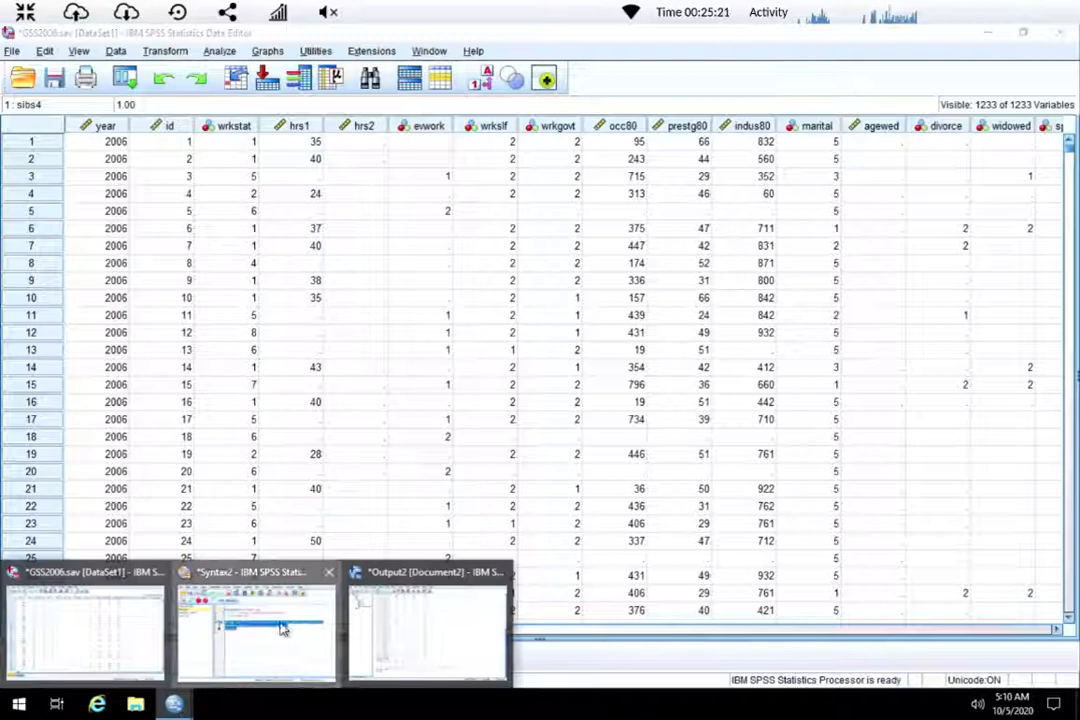
{"action": "left_click", "coordinate": [305, 608]}
{"action": "left_click", "coordinate": [449, 398]}
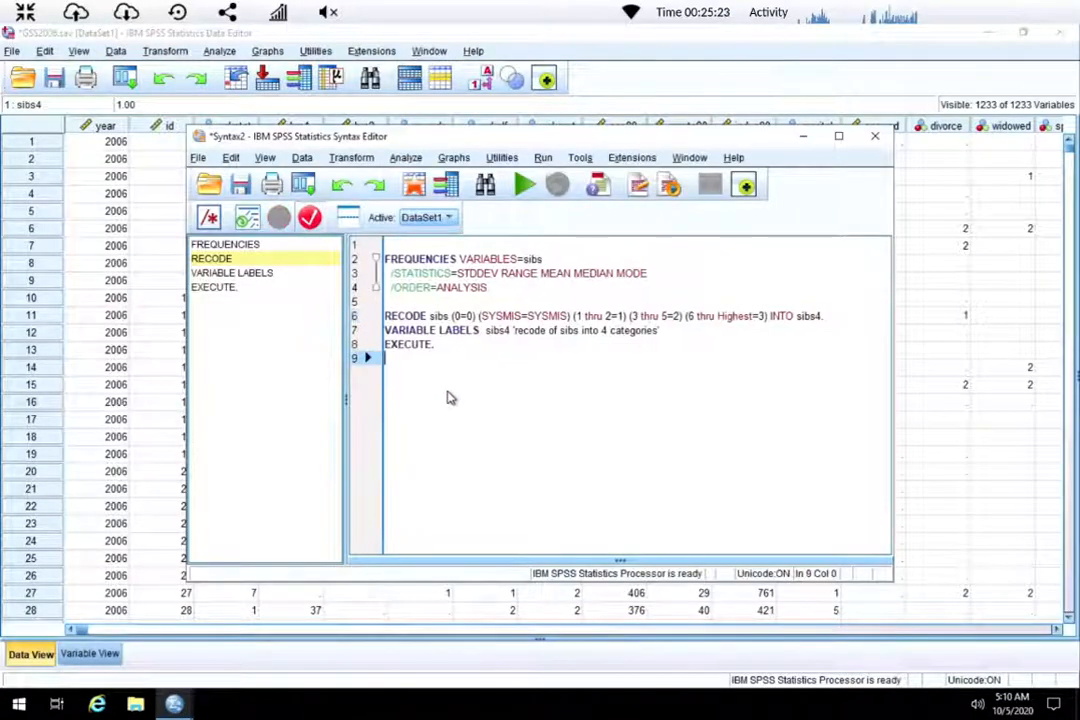
{"action": "key", "text": "Return"}
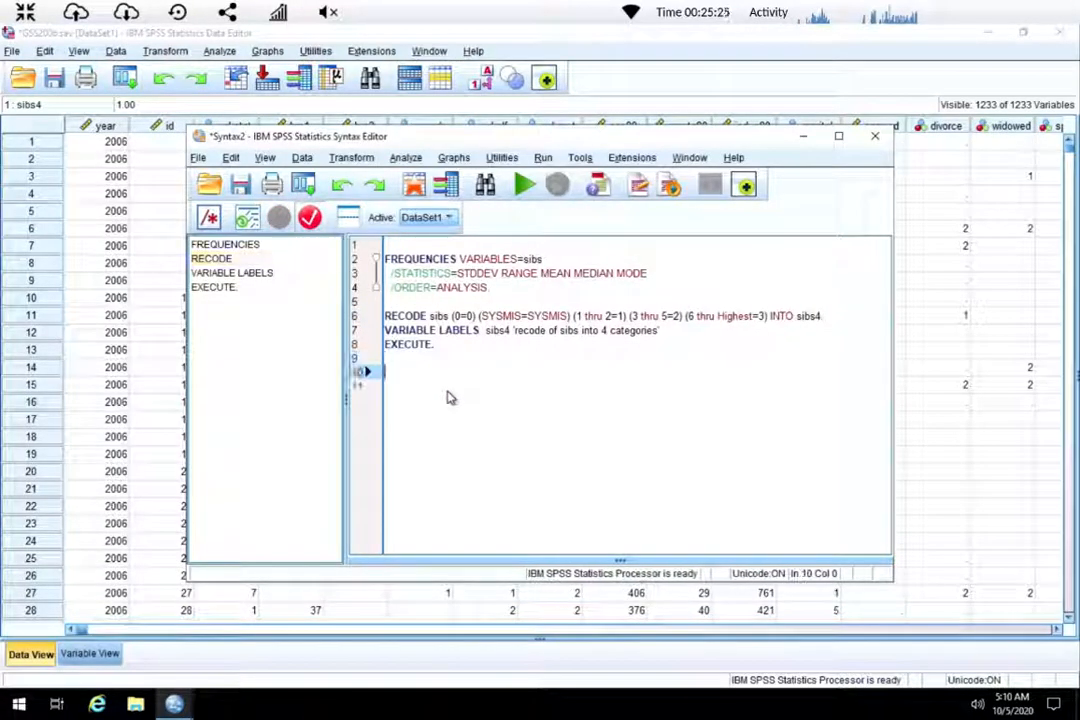
{"action": "type", "text": "fre"}
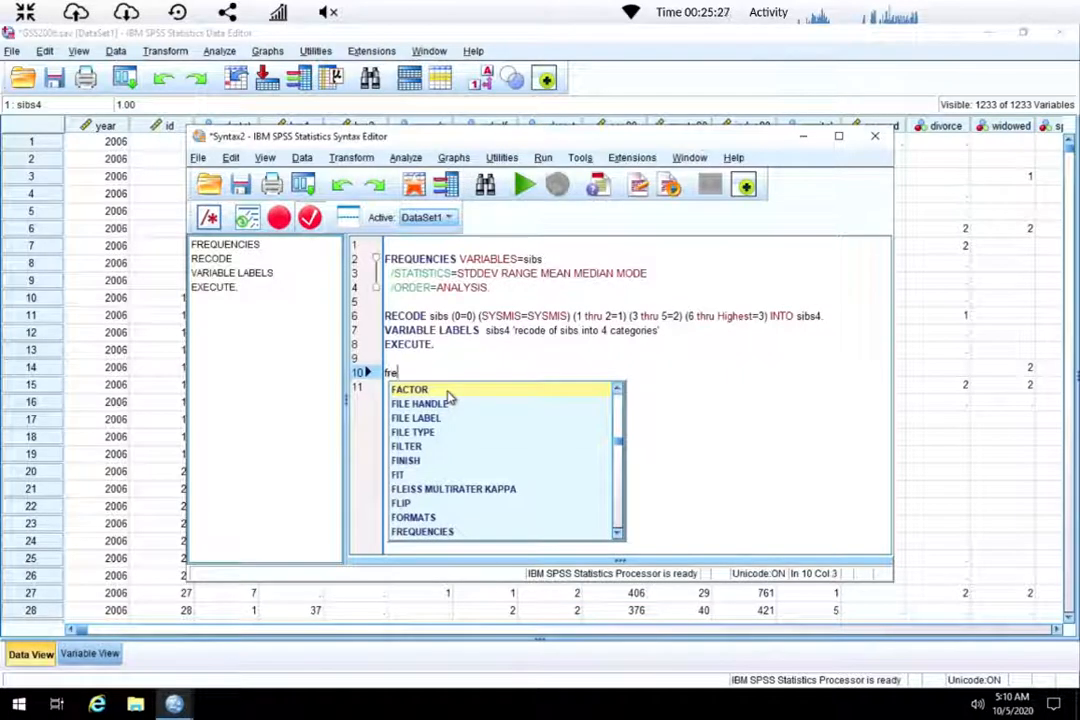
{"action": "type", "text": "q sibs4"}
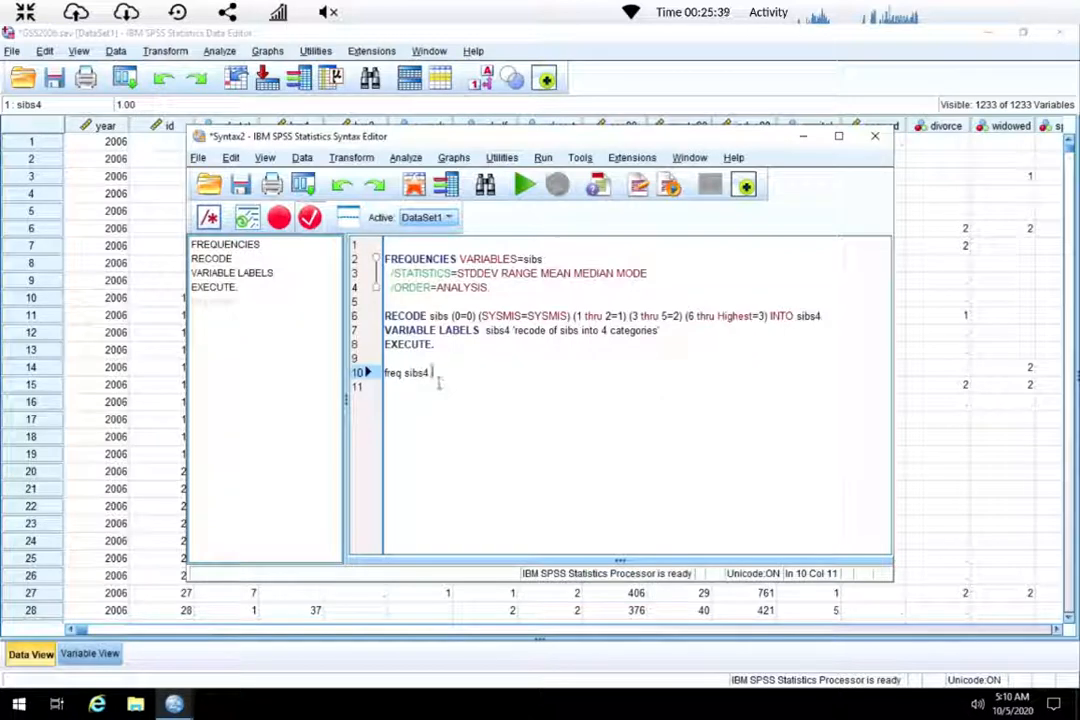
{"action": "left_click_drag", "start_coordinate": [432, 372], "coordinate": [362, 371]}
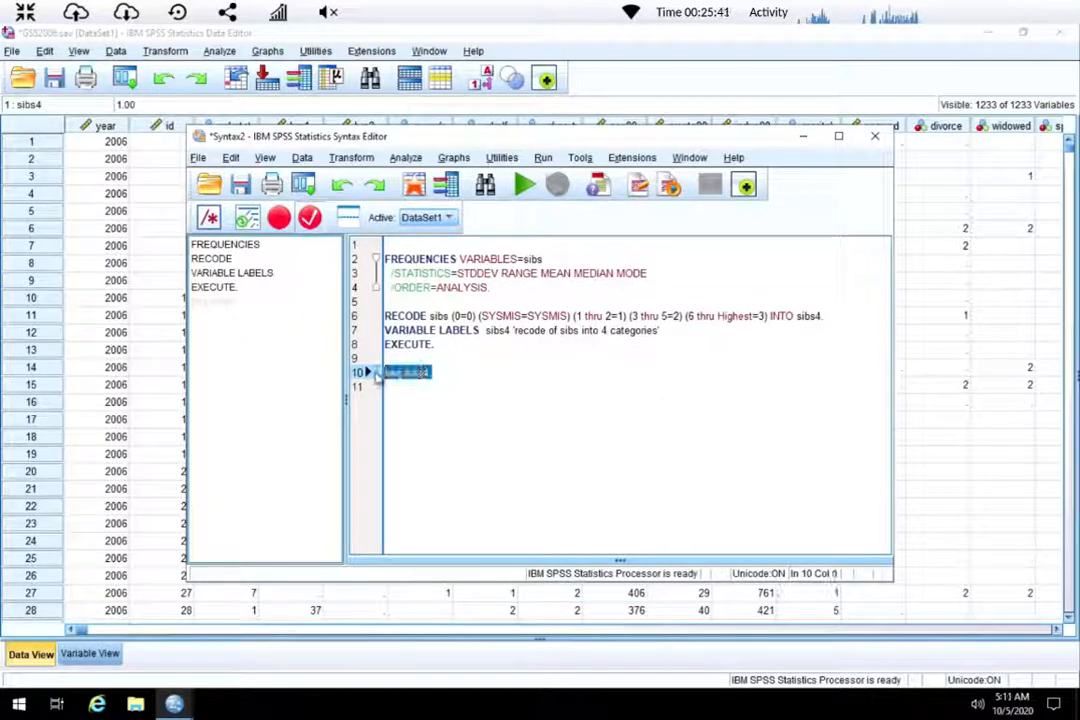
{"action": "left_click", "coordinate": [525, 188]}
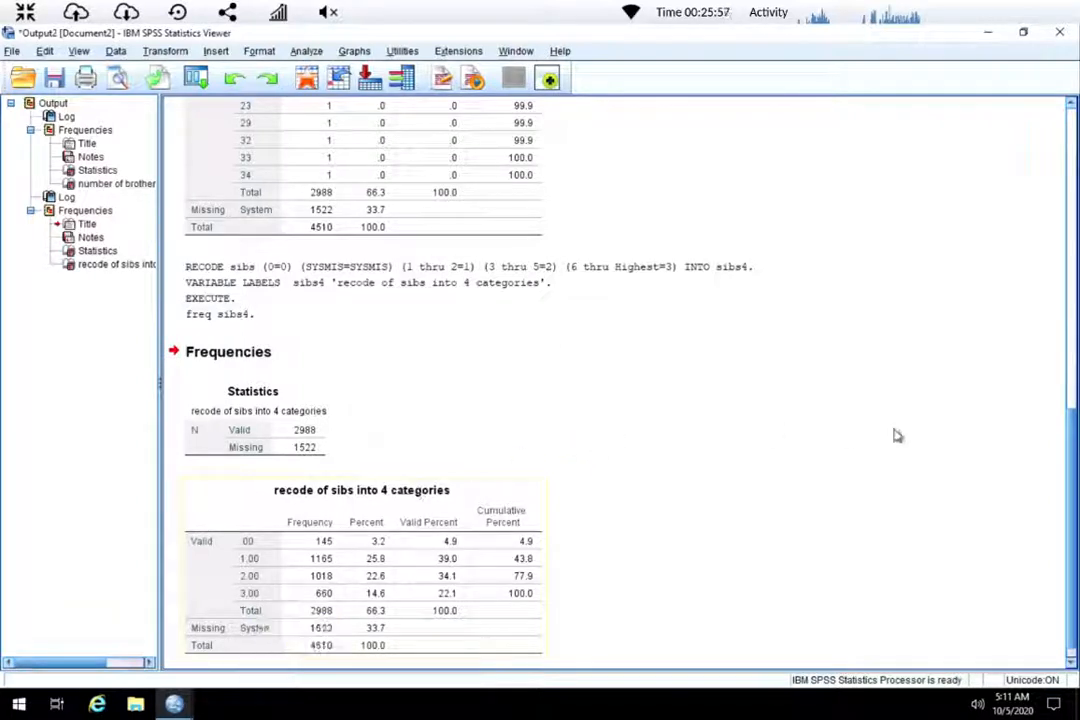
Compare the sibs4 frequency table and valid and missing counts with those of the original number of brothers and sisters.
{"action": "scroll", "coordinate": [1072, 447], "scroll_direction": "up", "scroll_amount": 1}
{"action": "left_click_drag", "start_coordinate": [1072, 447], "coordinate": [1072, 167]}
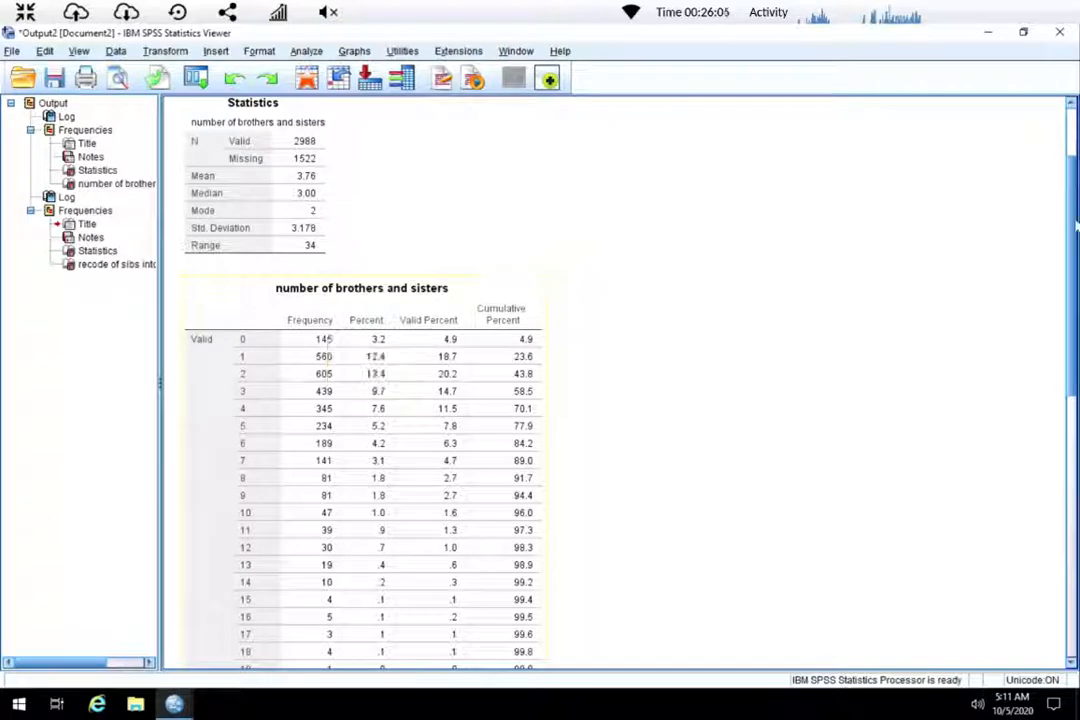
{"action": "left_click_drag", "start_coordinate": [1070, 268], "coordinate": [1072, 607]}
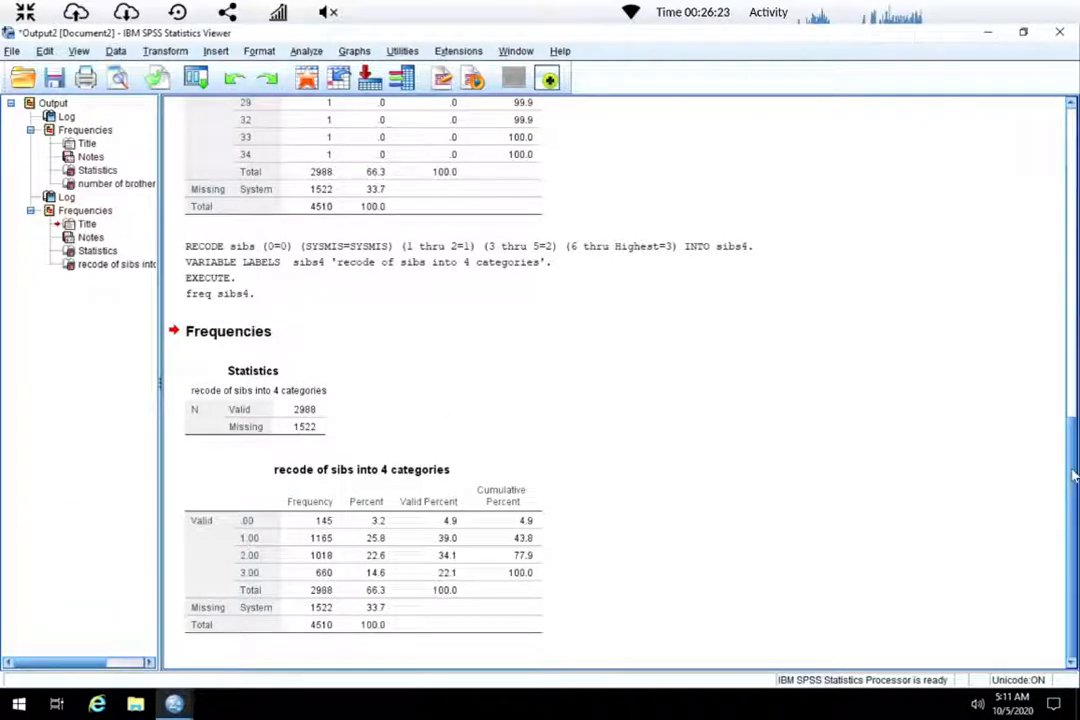
{"action": "scroll", "coordinate": [610, 380], "scroll_direction": "up", "scroll_amount": 6}
{"action": "scroll", "coordinate": [1055, 178], "scroll_direction": "up", "scroll_amount": 8}
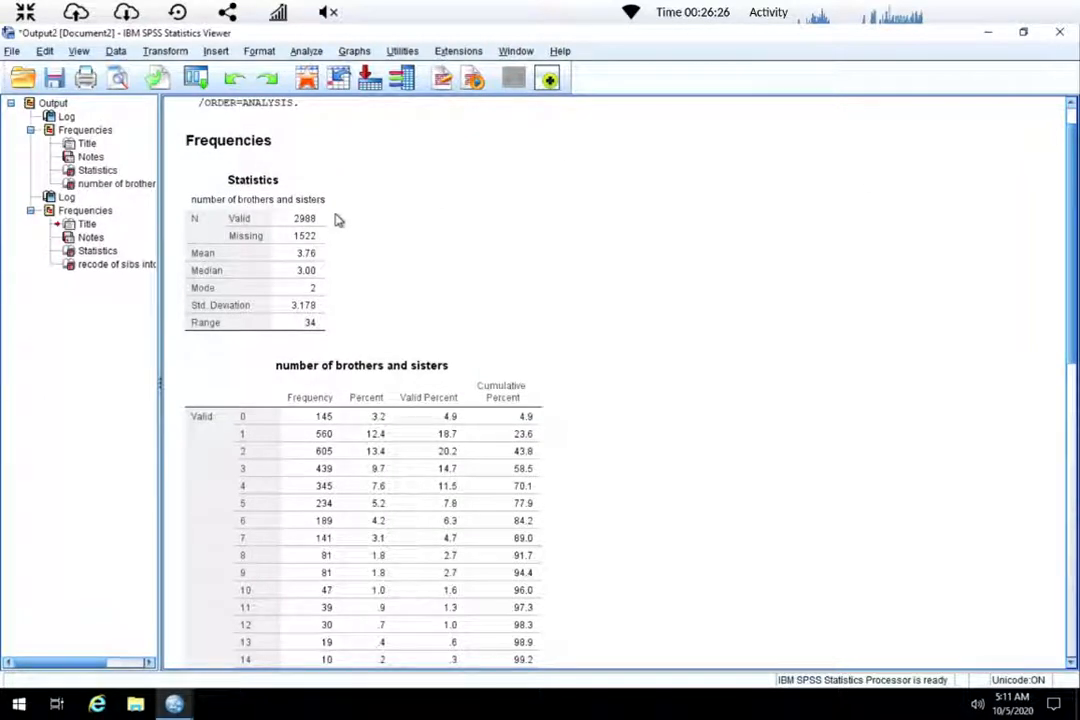
{"action": "left_click", "coordinate": [334, 219]}
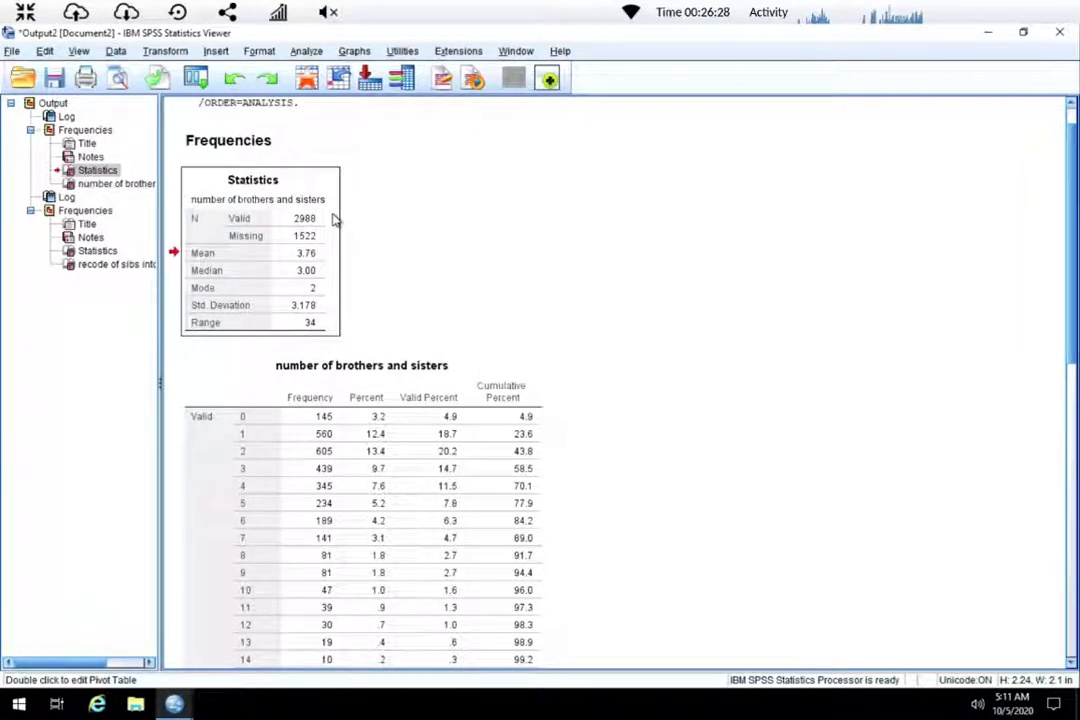